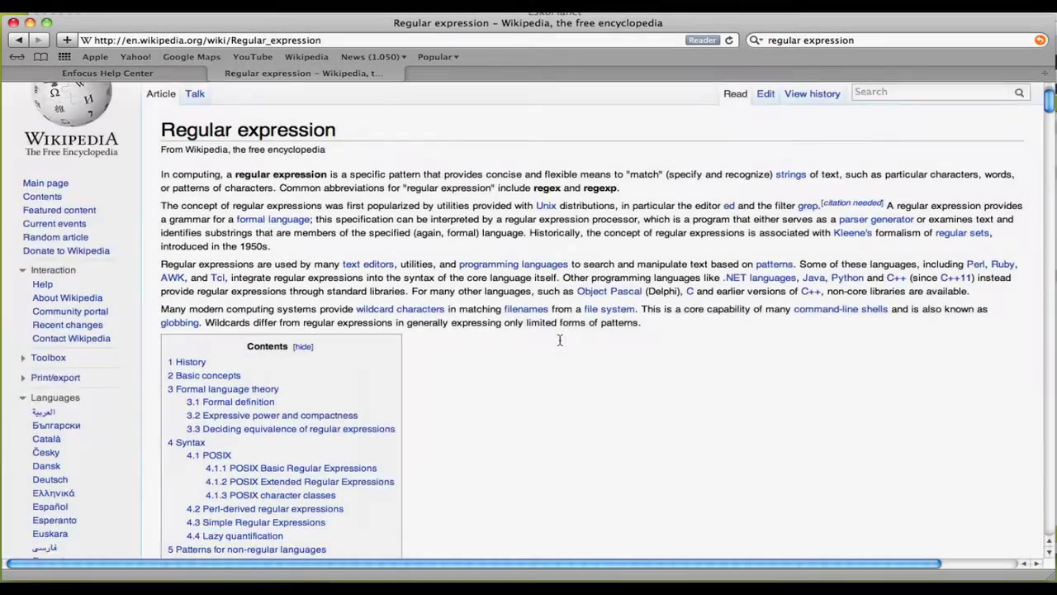
# - Scroll the Wikipedia Regular expression article past the Examples section down to Notes and References
pyautogui.scroll(-15, 560, 340)
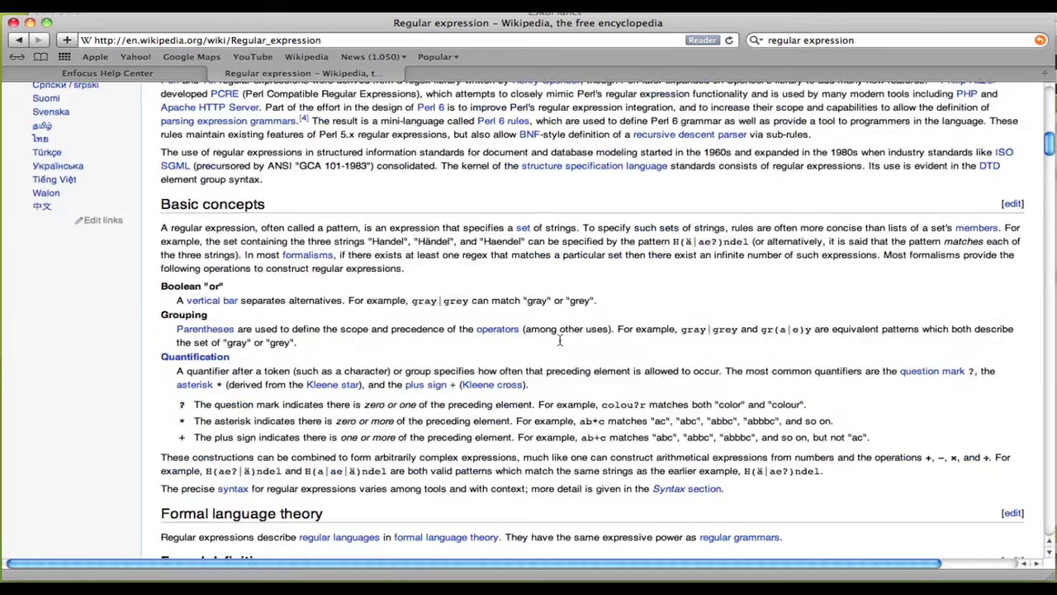
pyautogui.scroll(-7, 559, 339)
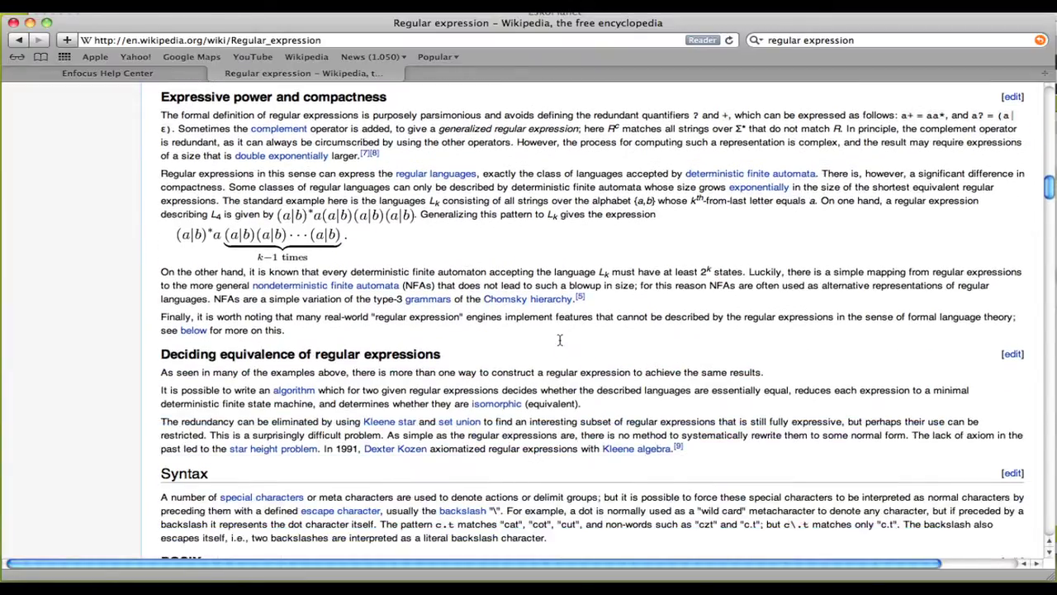
pyautogui.scroll(-3, 560, 339)
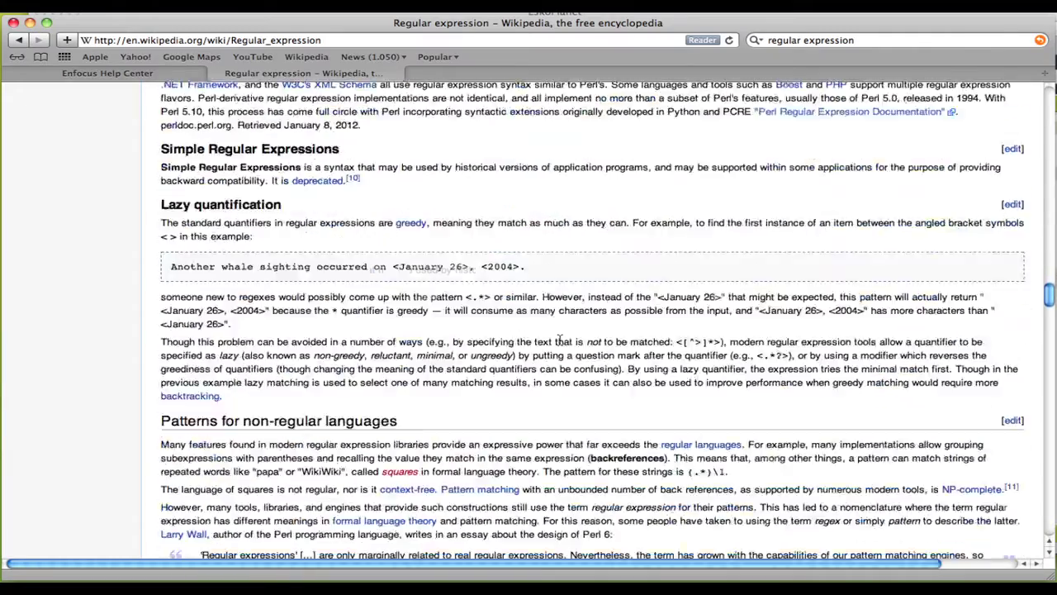
pyautogui.scroll(-4, 560, 340)
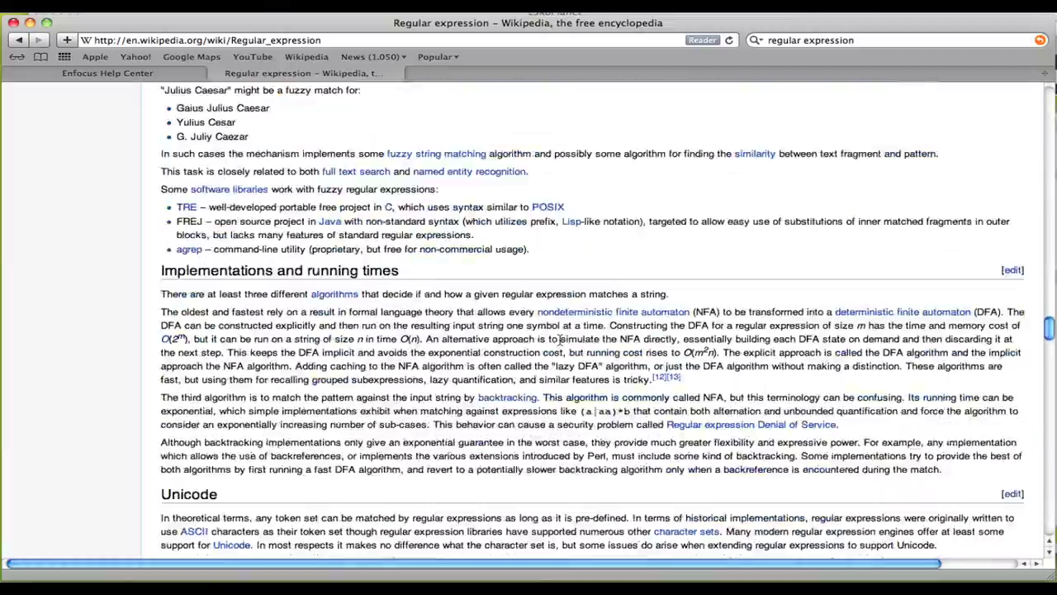
pyautogui.scroll(-20, 560, 339)
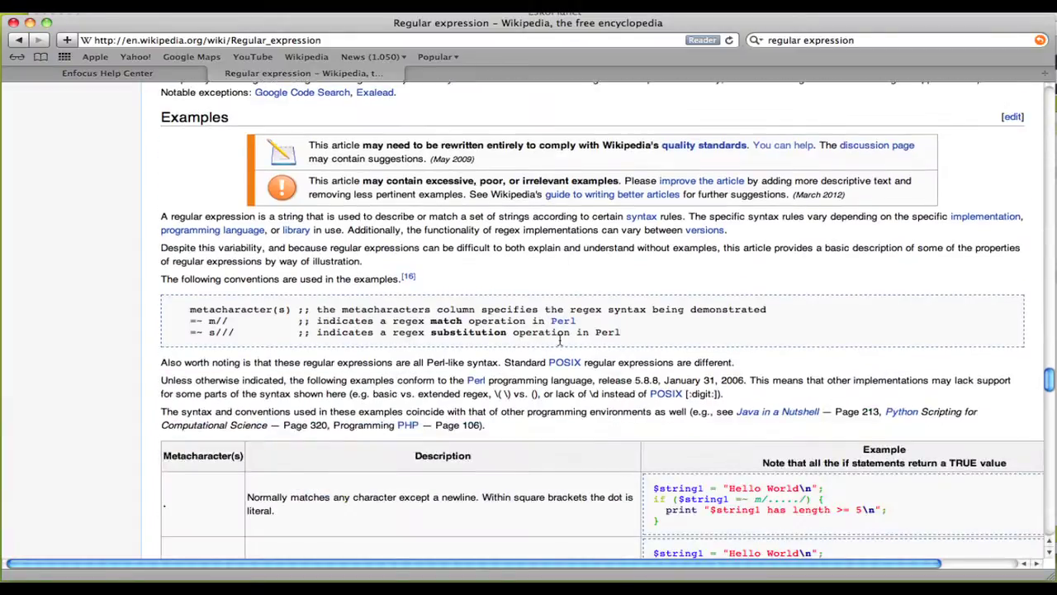
pyautogui.scroll(-18, 560, 340)
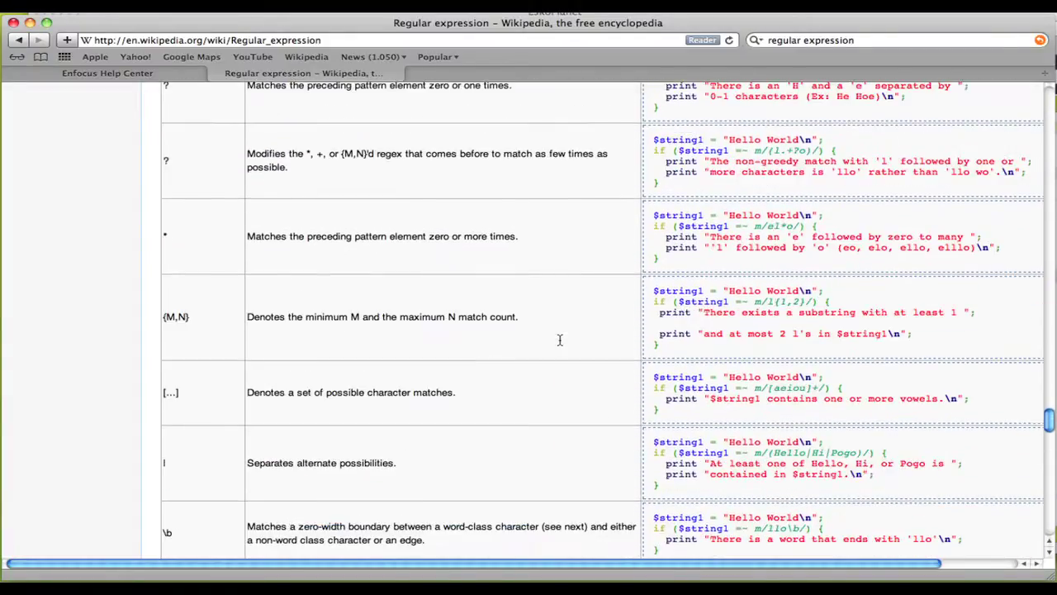
pyautogui.scroll(-20, 560, 339)
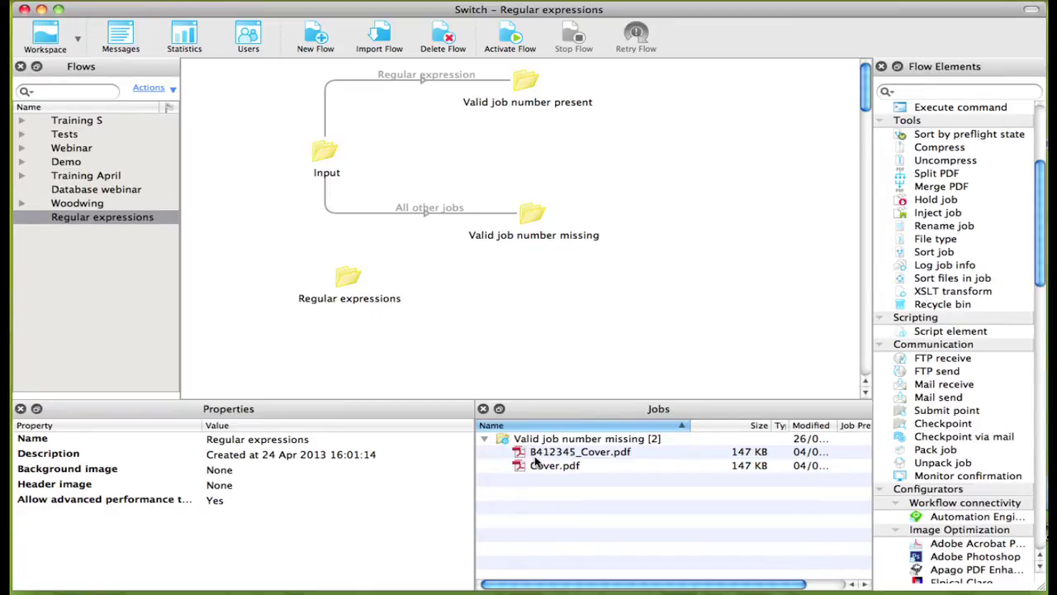
# - Make the Regular expression connection include only jobs matching B[4|5][0-9]{5}.*
pyautogui.click(364, 81)
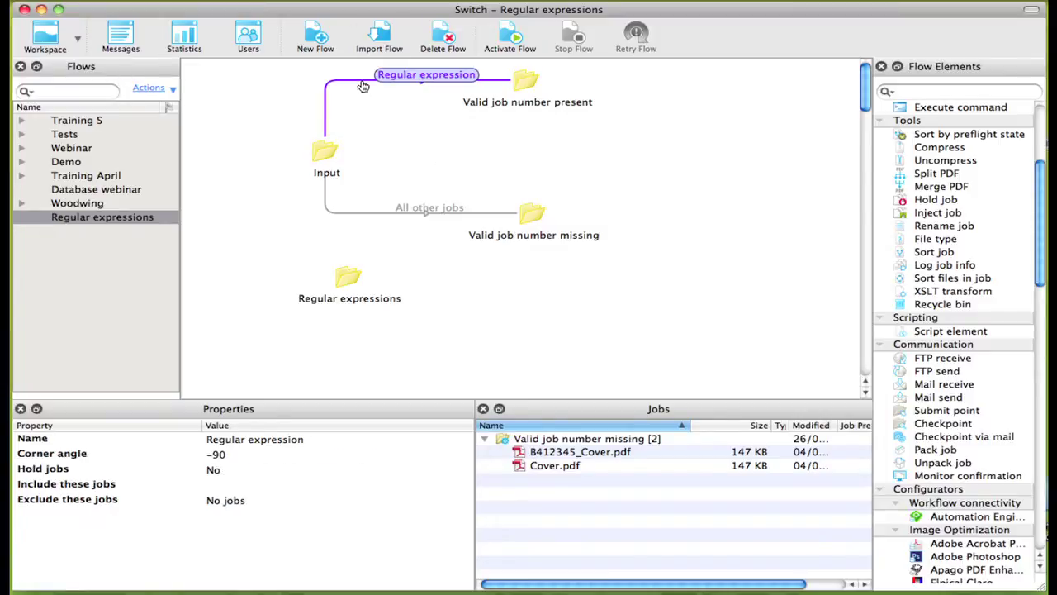
pyautogui.rightClick(364, 81)
pyautogui.moveTo(462, 157)
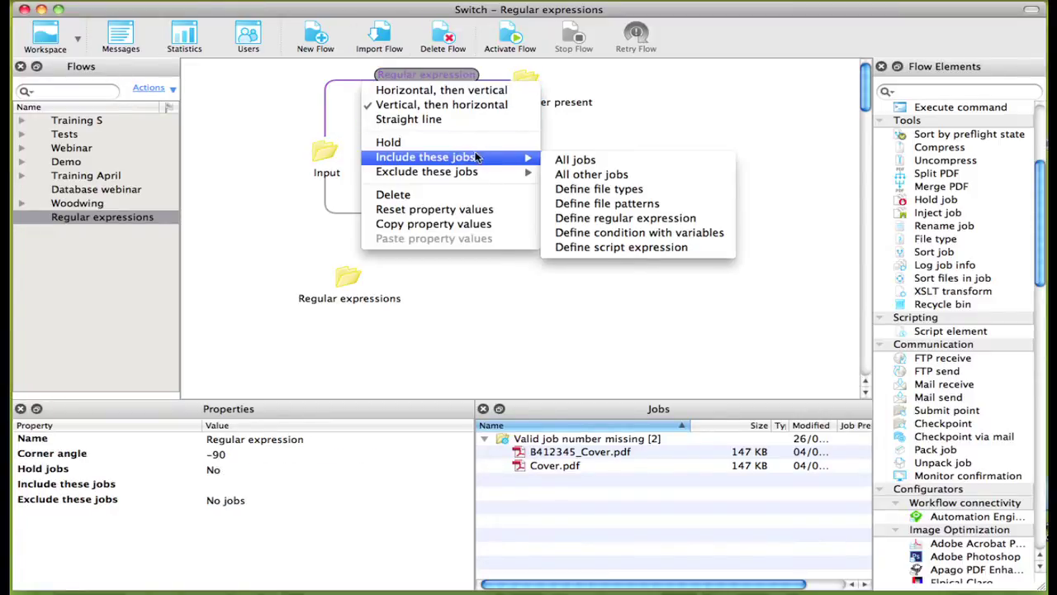
pyautogui.click(648, 223)
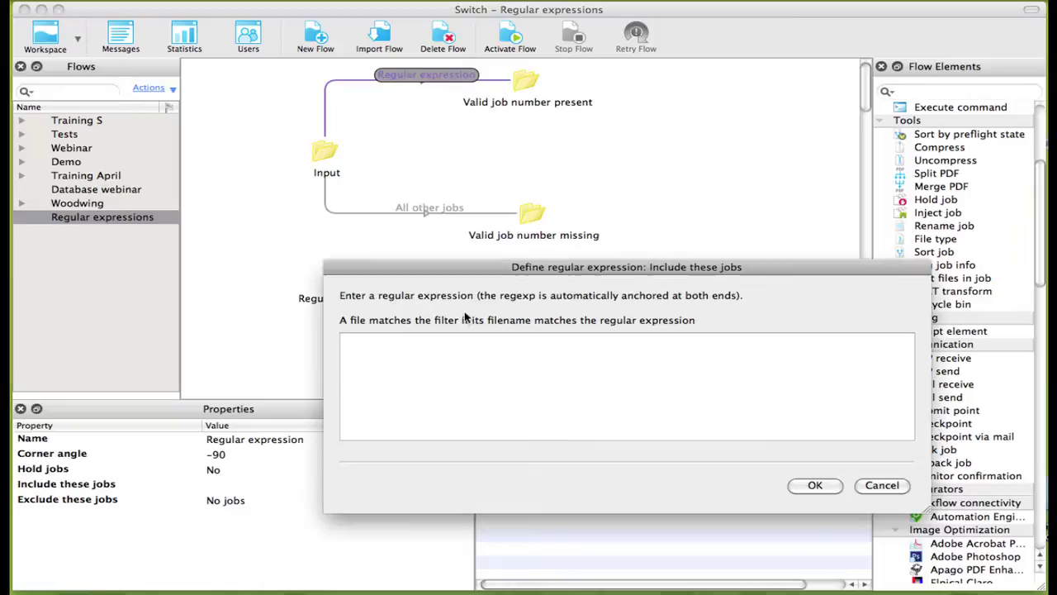
pyautogui.write('B')
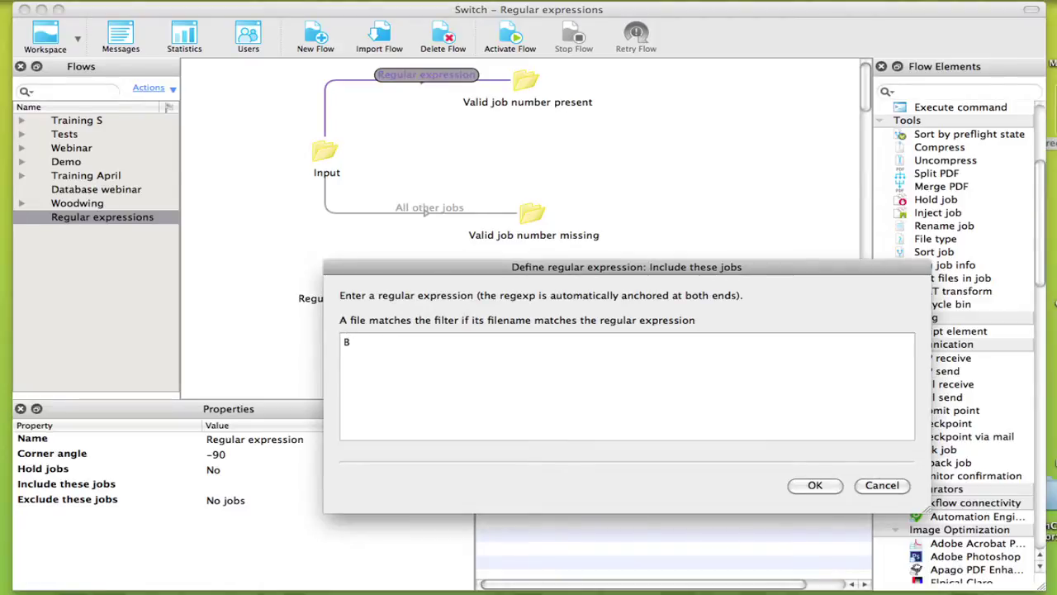
pyautogui.write('[4|5][0-9]')
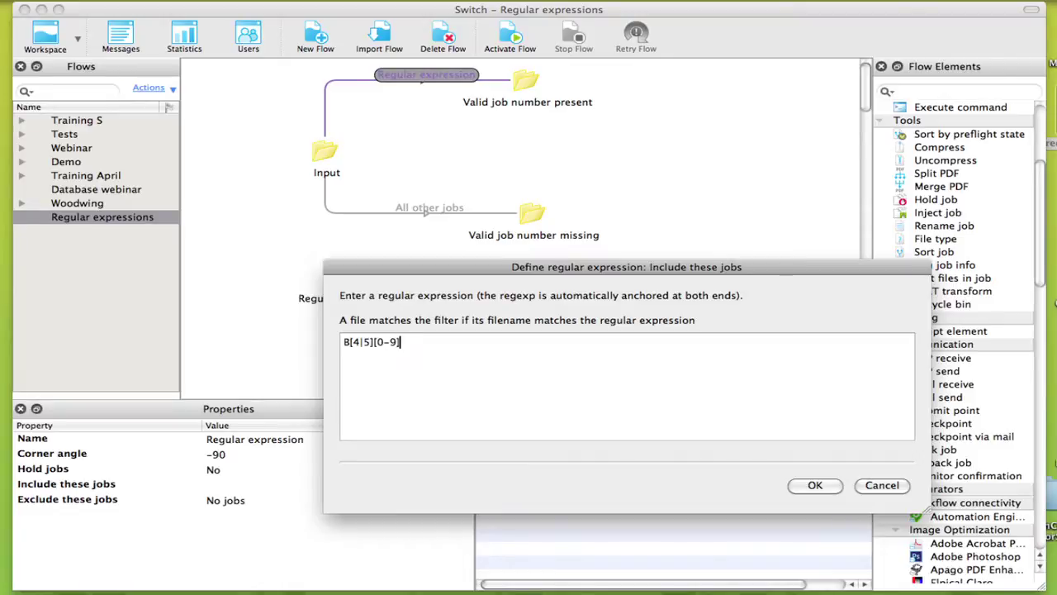
pyautogui.write('{5}.*')
# - Confirm the job-number expression and set the All other jobs connection to include all other jobs
pyautogui.click(814, 484)
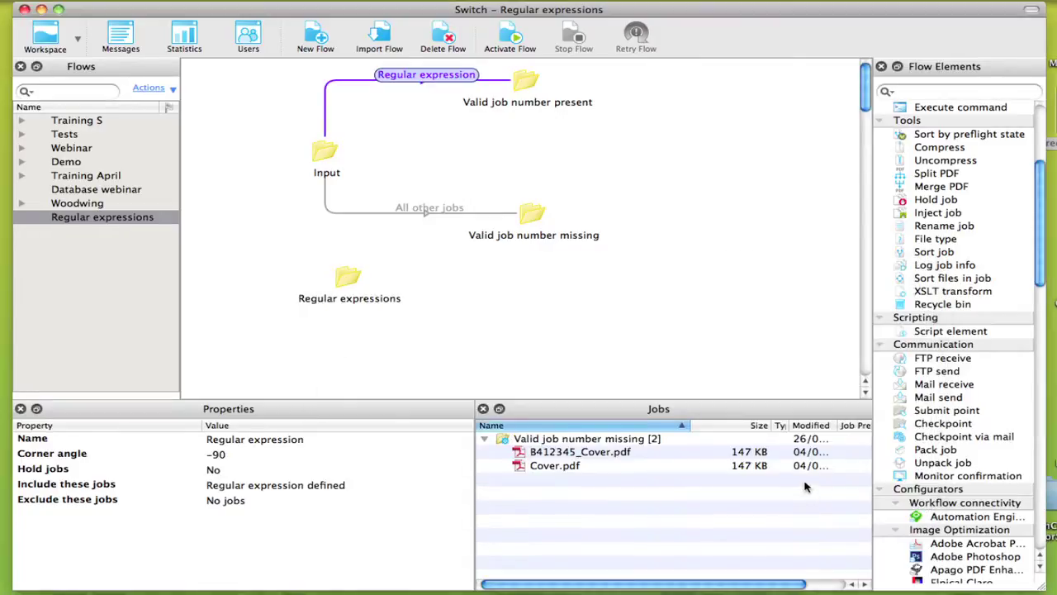
pyautogui.click(385, 212)
pyautogui.rightClick(386, 212)
pyautogui.moveTo(453, 296)
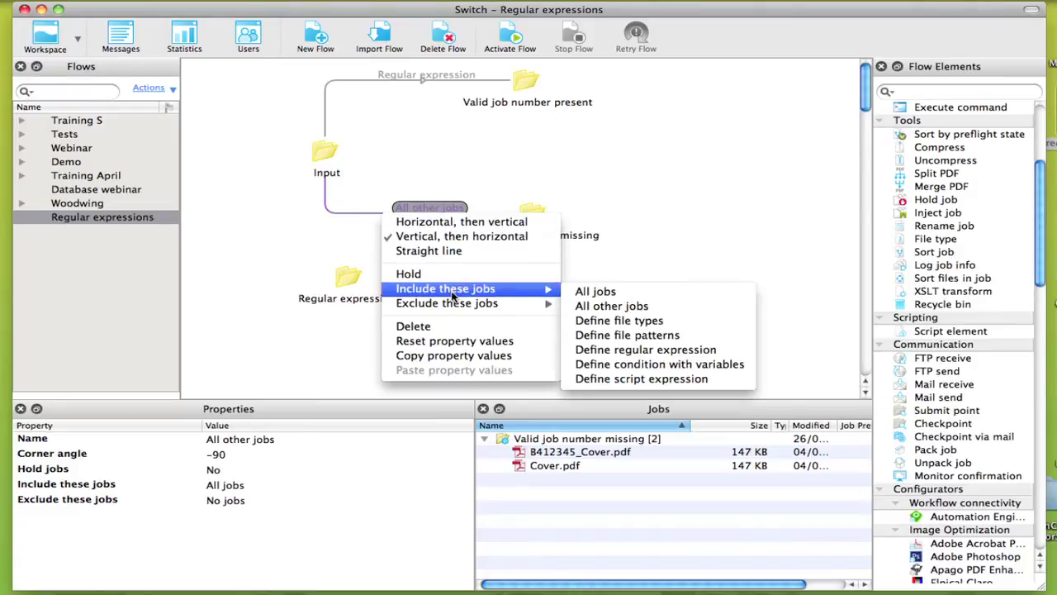
pyautogui.click(641, 306)
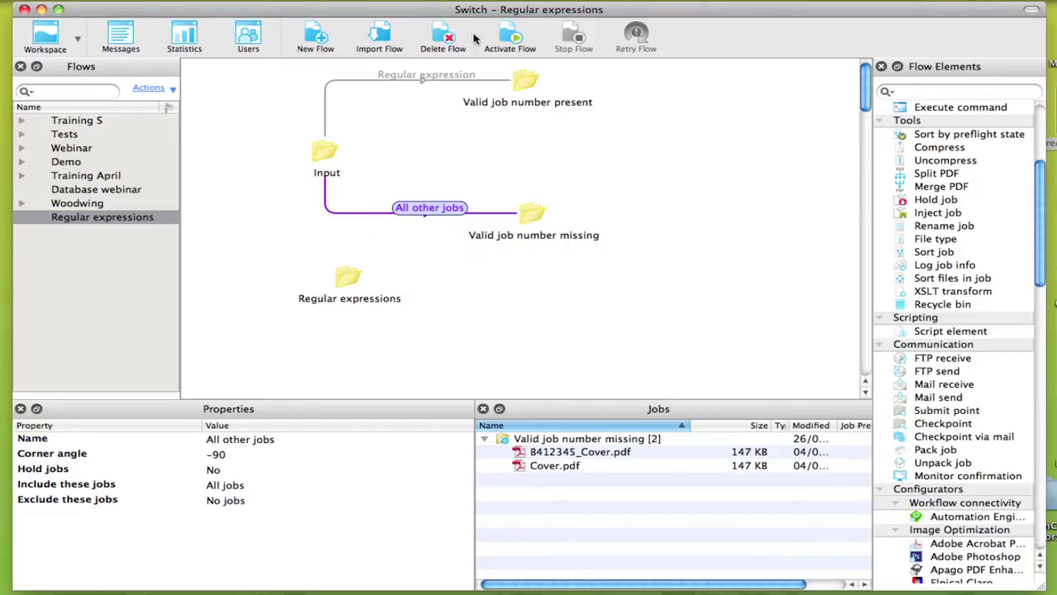
# - Activate the flow, drop the two test PDFs on Input, and check both output folders
pyautogui.click(512, 37)
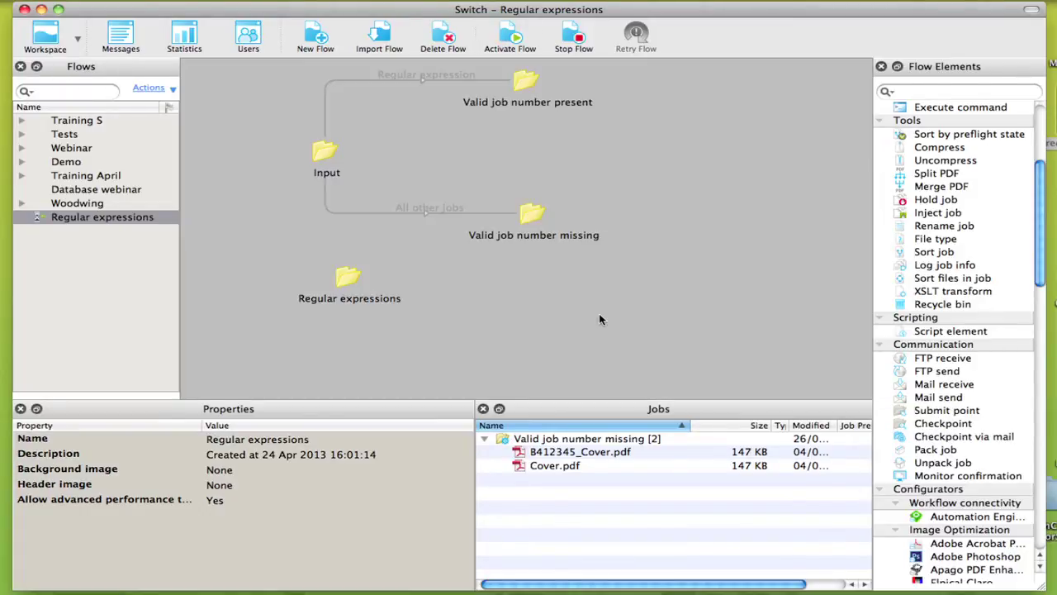
pyautogui.click(348, 277)
pyautogui.moveTo(582, 458); pyautogui.dragTo(332, 162)
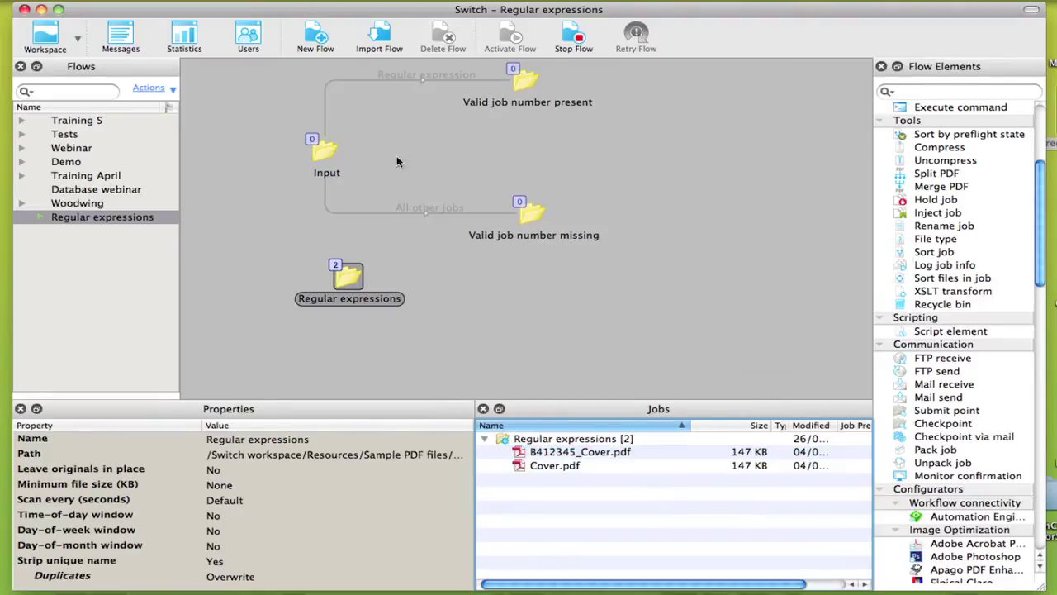
pyautogui.click(526, 86)
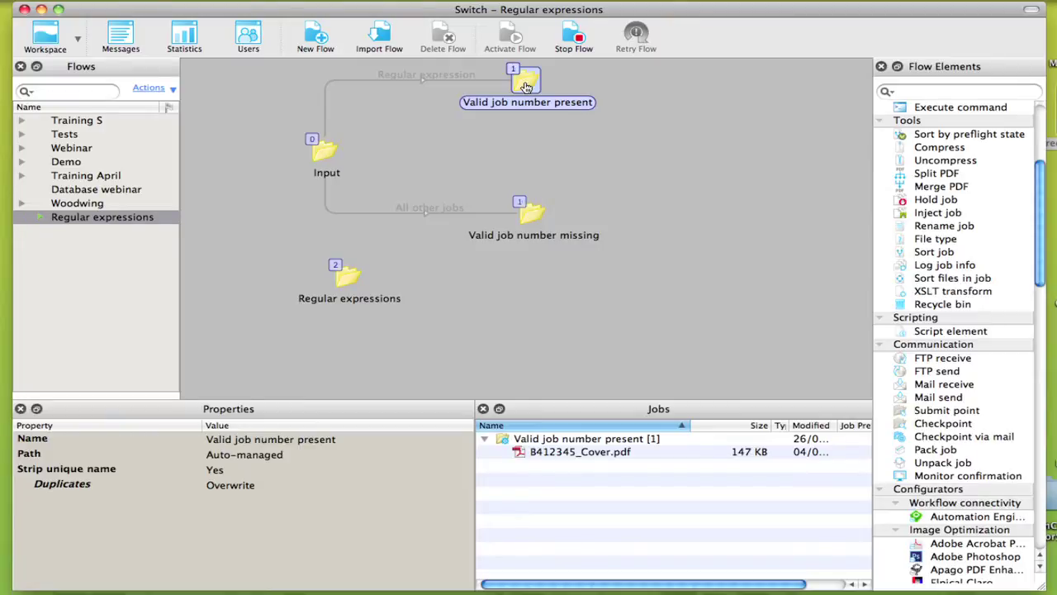
pyautogui.click(526, 213)
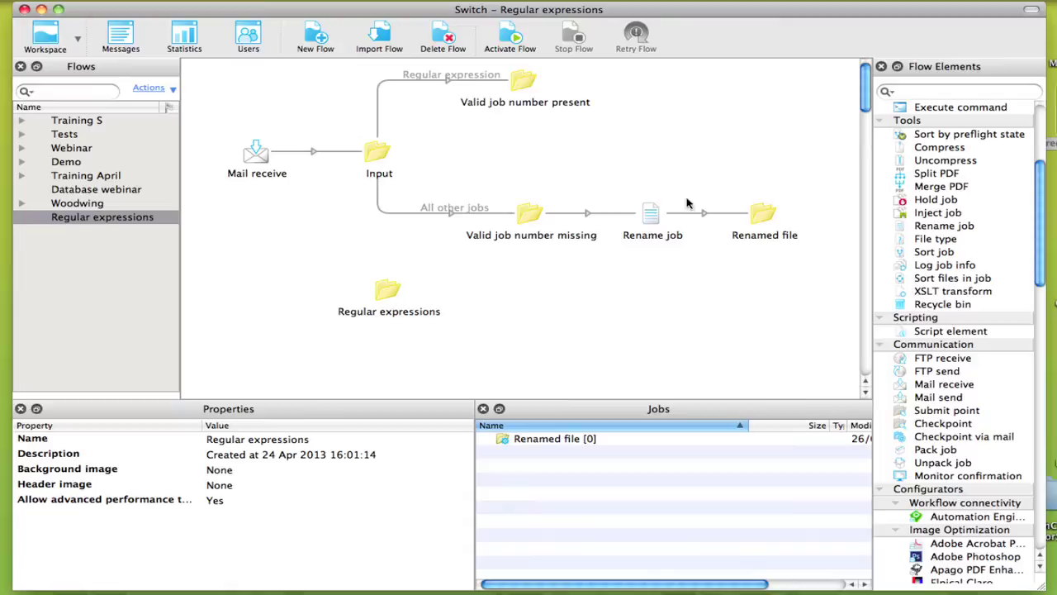
# - Set the Rename job element's Action 1 to Add prefix
pyautogui.click(655, 215)
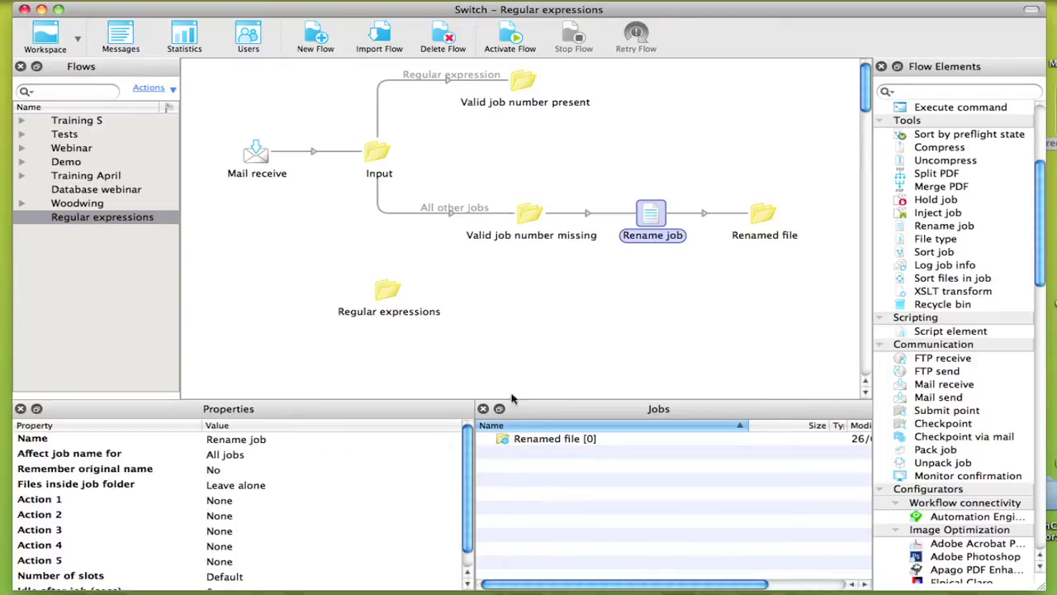
pyautogui.click(236, 501)
pyautogui.click(234, 501)
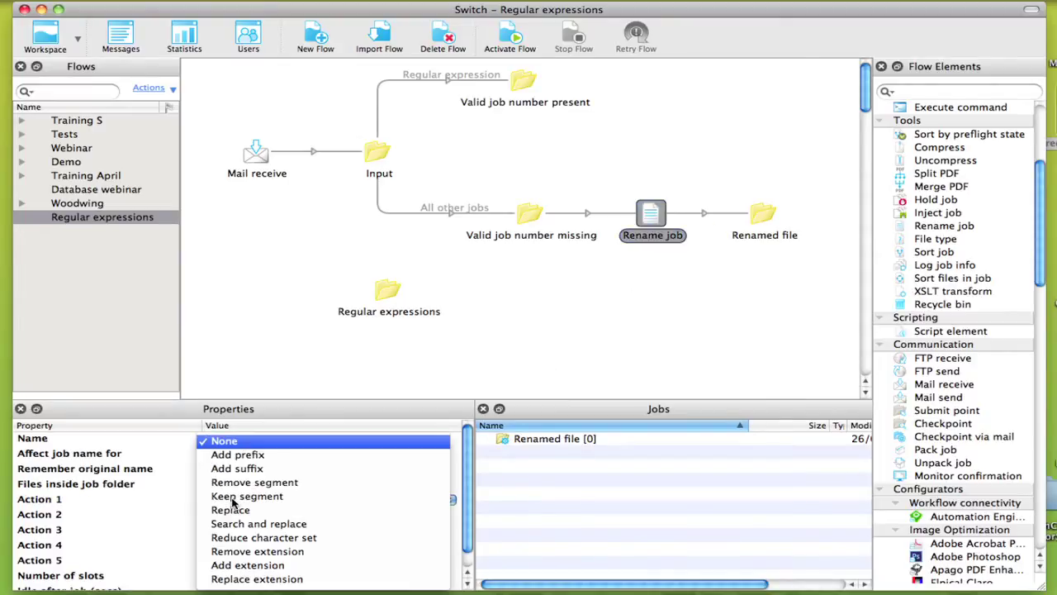
pyautogui.click(239, 456)
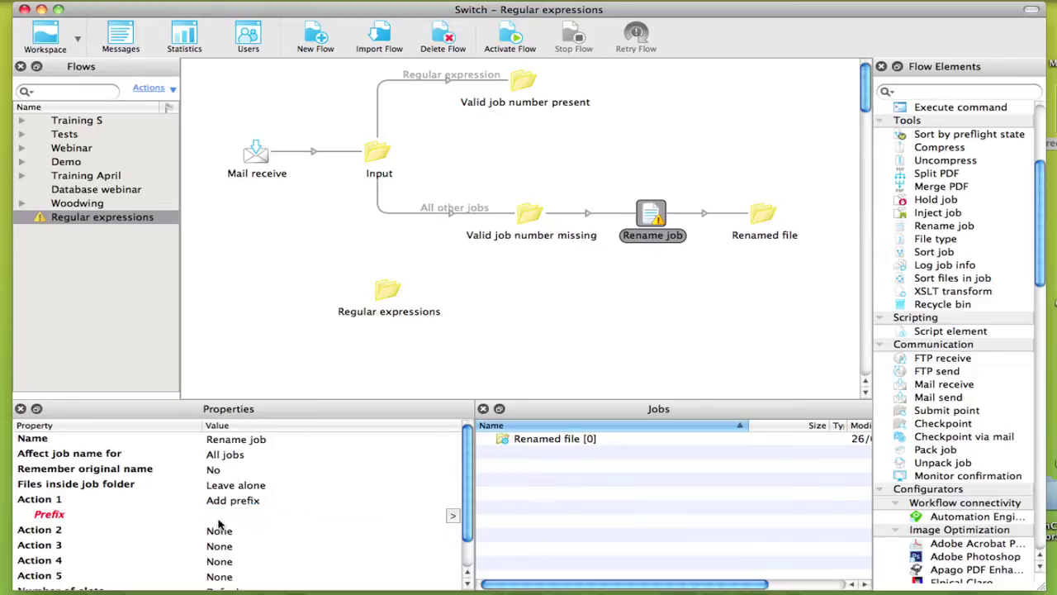
pyautogui.click(450, 516)
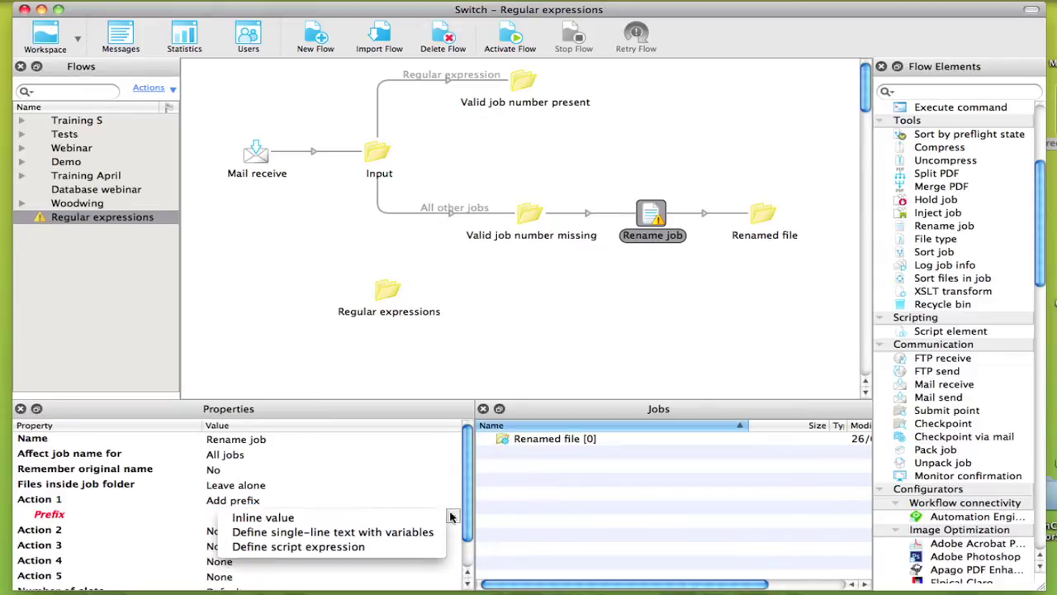
# - Define the Prefix as [Email.Subject:Search="B[4|5]\d{5}"] followed by an underscore
pyautogui.click(370, 532)
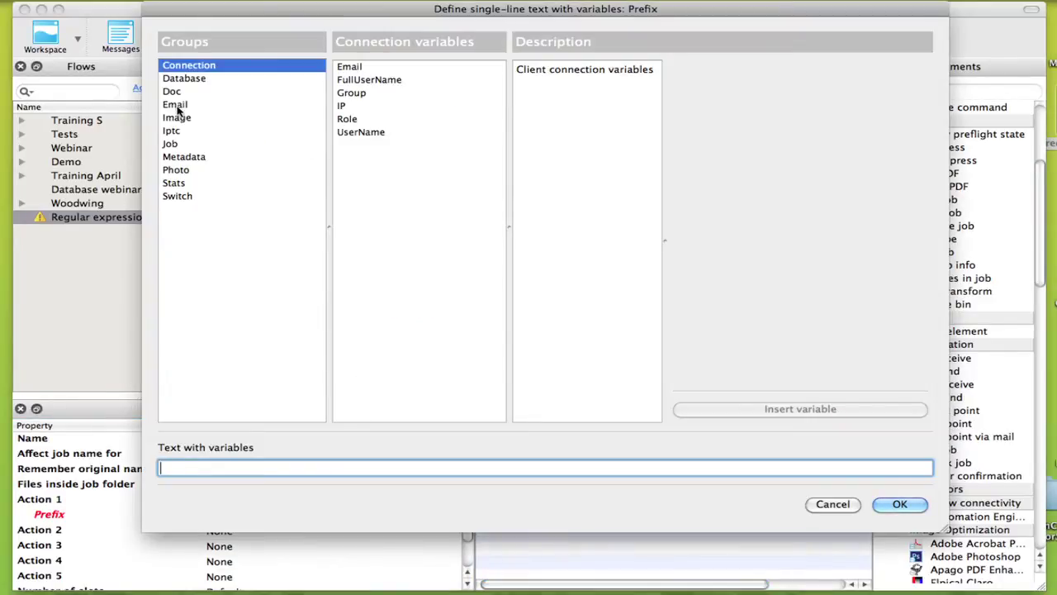
pyautogui.click(180, 109)
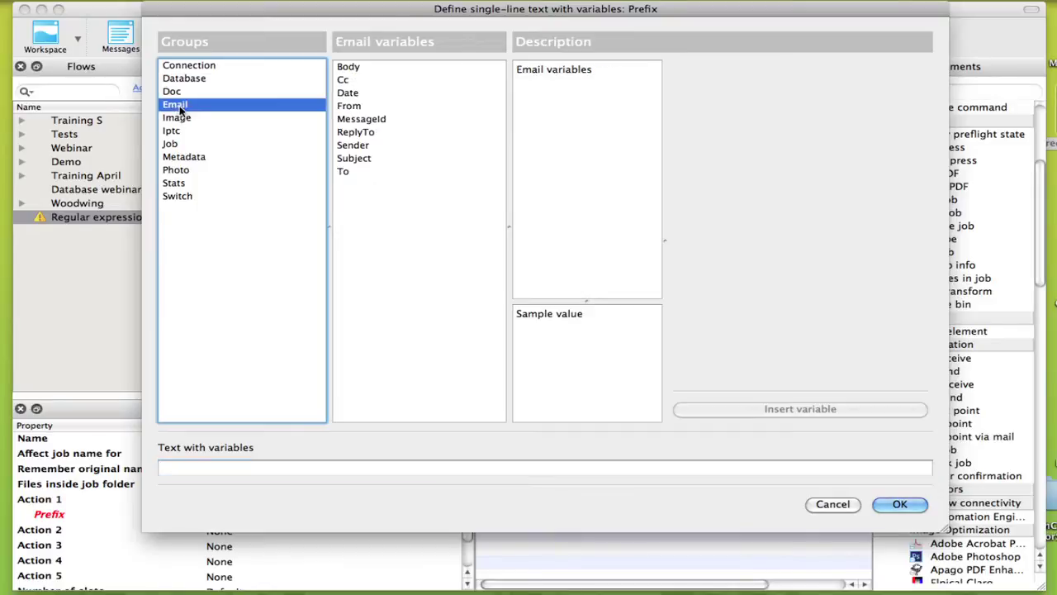
pyautogui.click(355, 160)
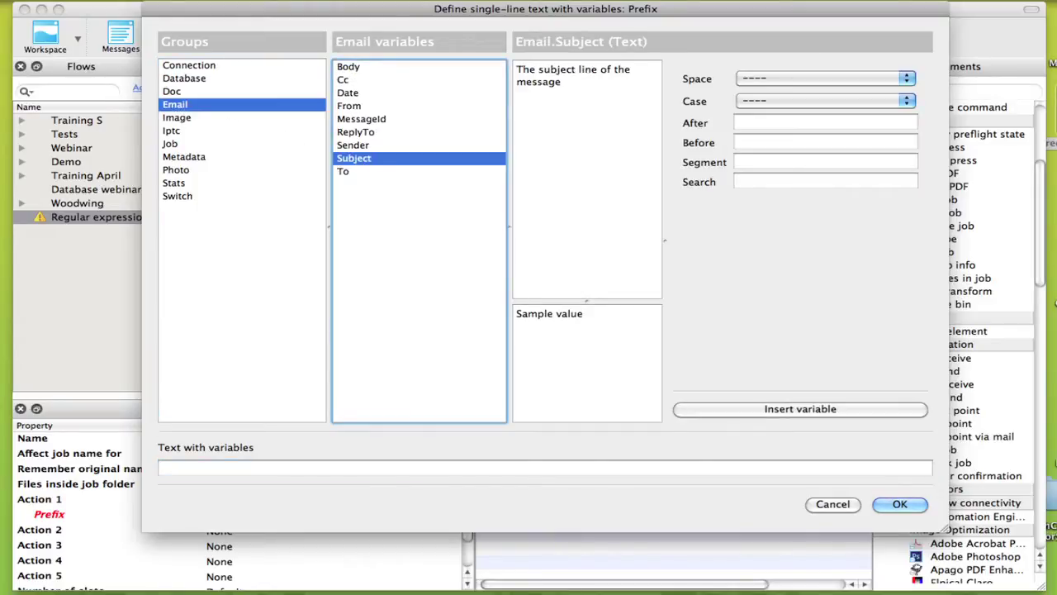
pyautogui.click(826, 182)
pyautogui.write('B[4')
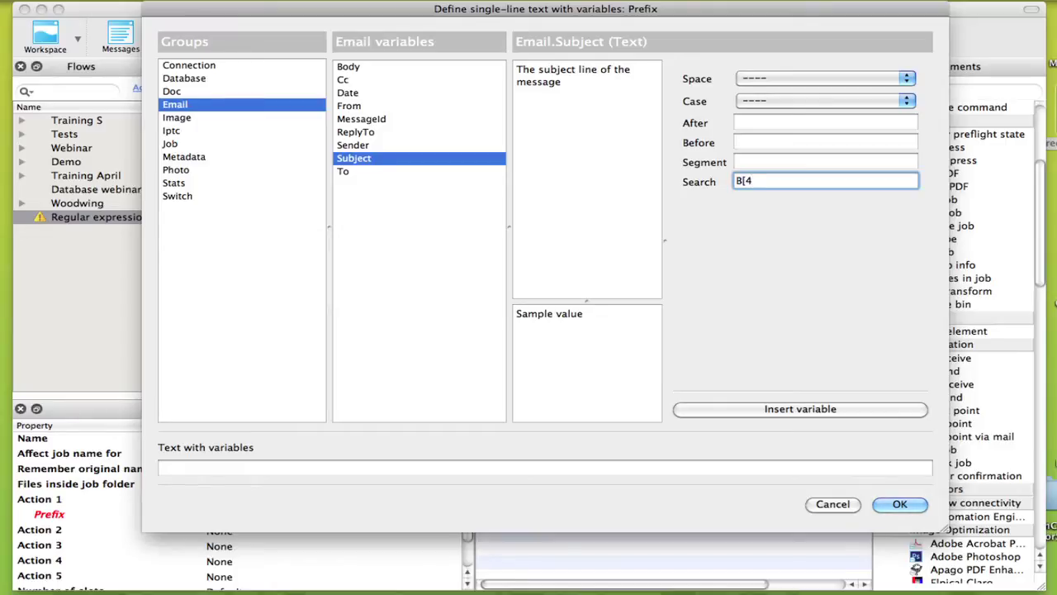
pyautogui.write('|5]\\d{5}')
pyautogui.click(801, 410)
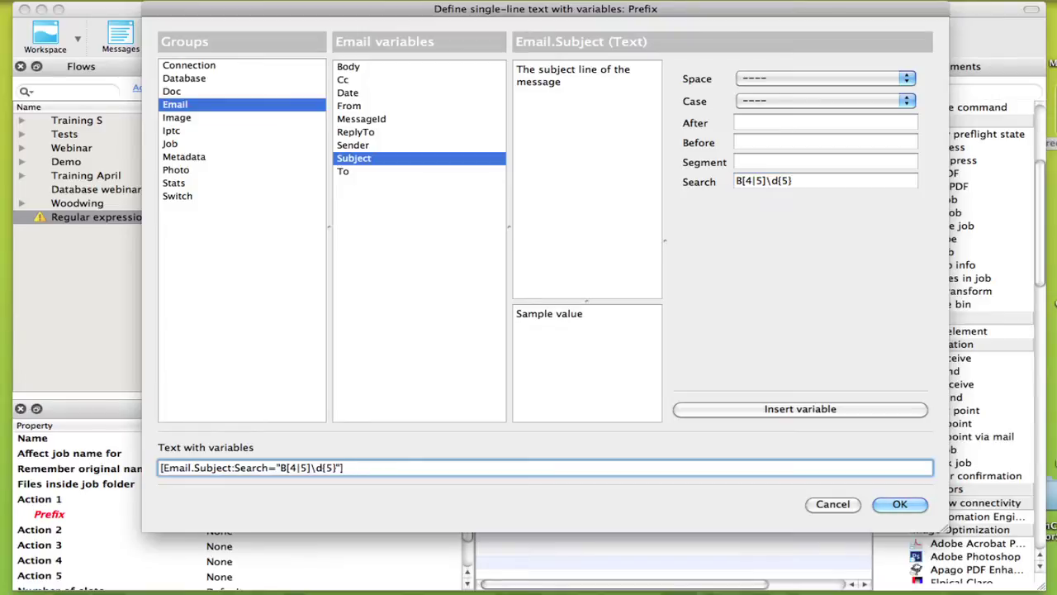
pyautogui.write('_')
pyautogui.click(899, 504)
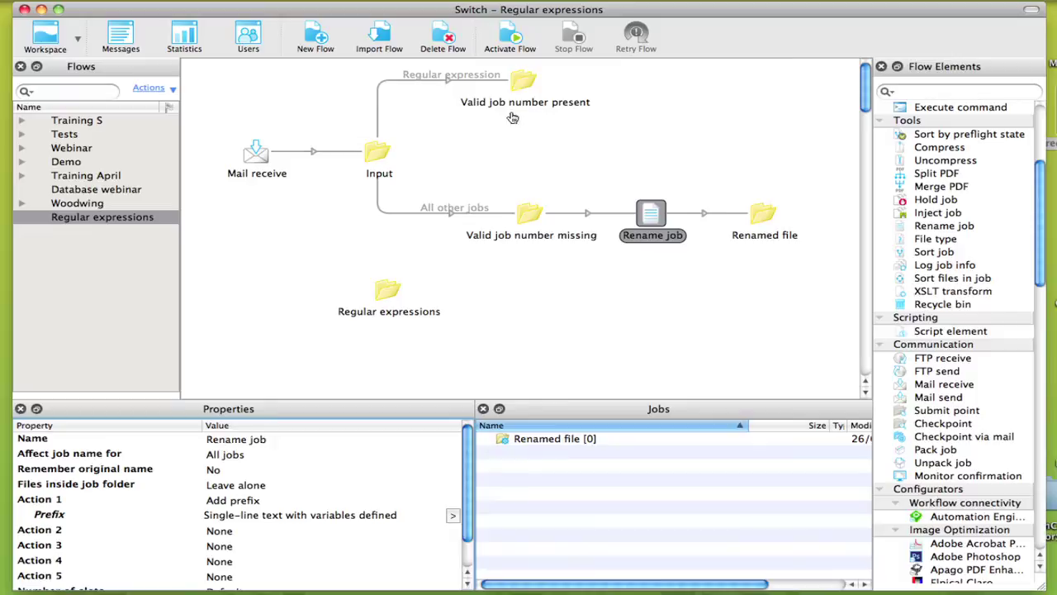
# - Activate the Regular expressions flow
pyautogui.click(511, 36)
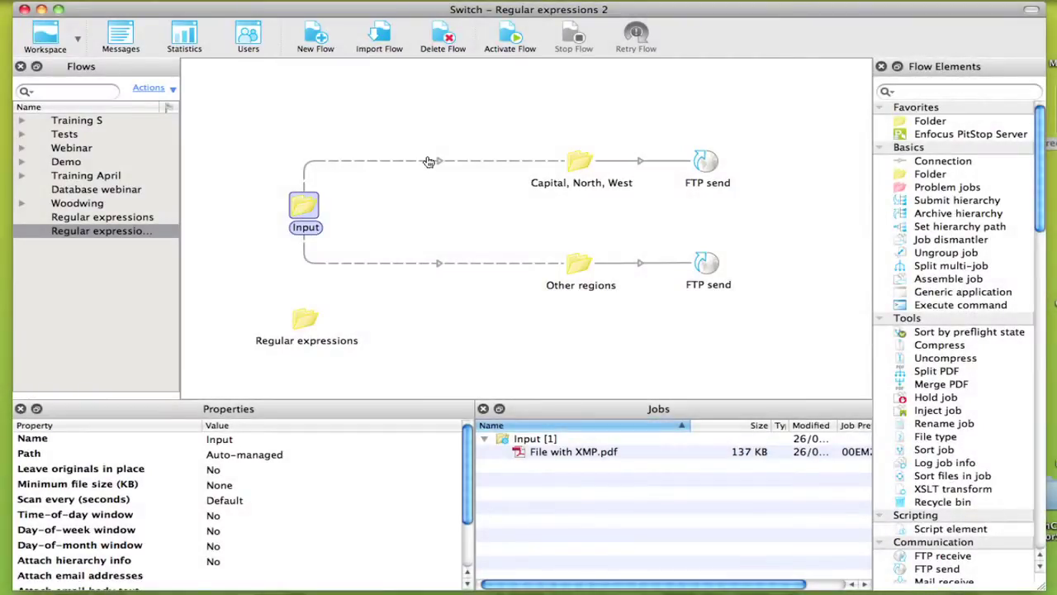
# - Start a variable-based include condition on the connection to Capital, North, West
pyautogui.click(430, 161)
pyautogui.rightClick(430, 161)
pyautogui.moveTo(545, 238)
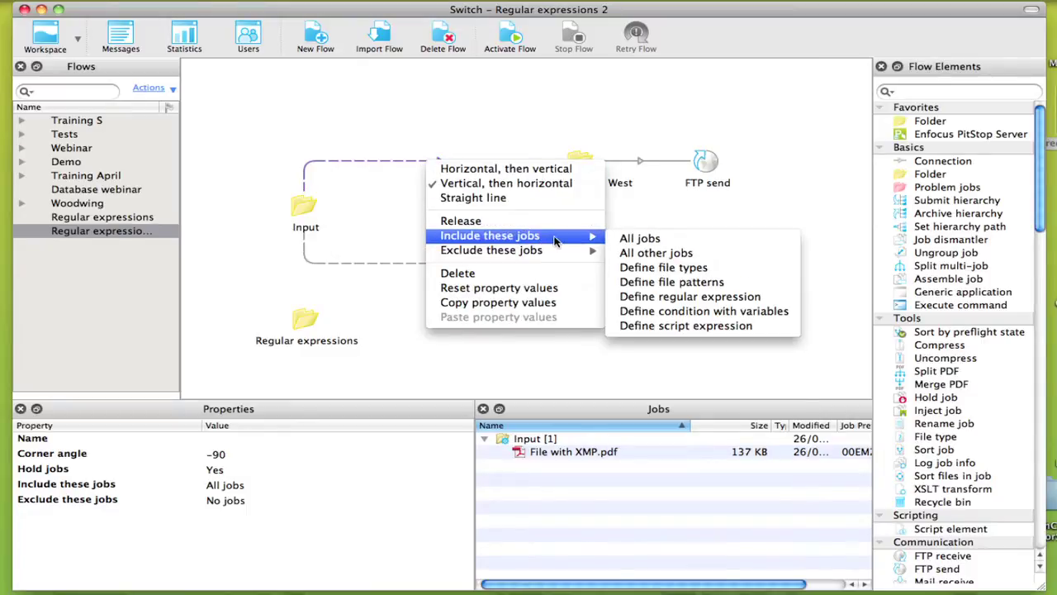
pyautogui.click(694, 318)
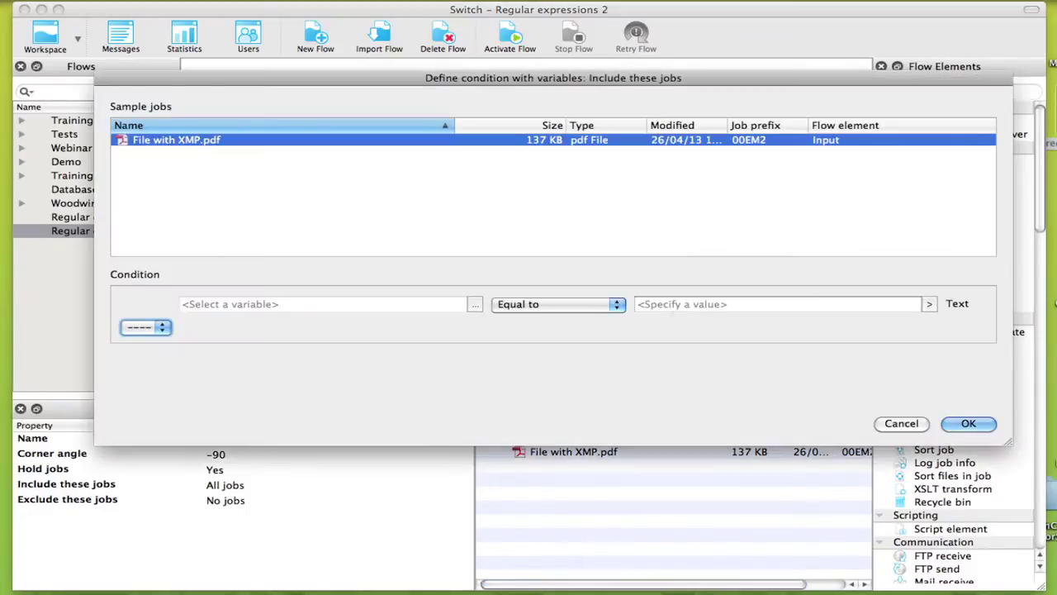
# - Use the Metadata Text variable with XMP path mbp:location as the condition's value
pyautogui.click(475, 304)
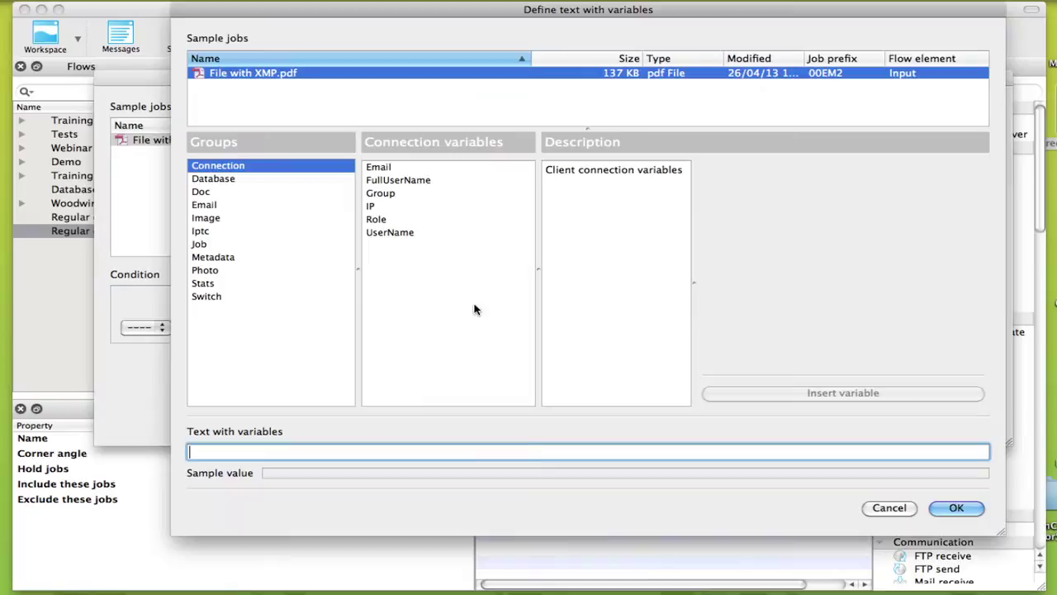
pyautogui.click(220, 258)
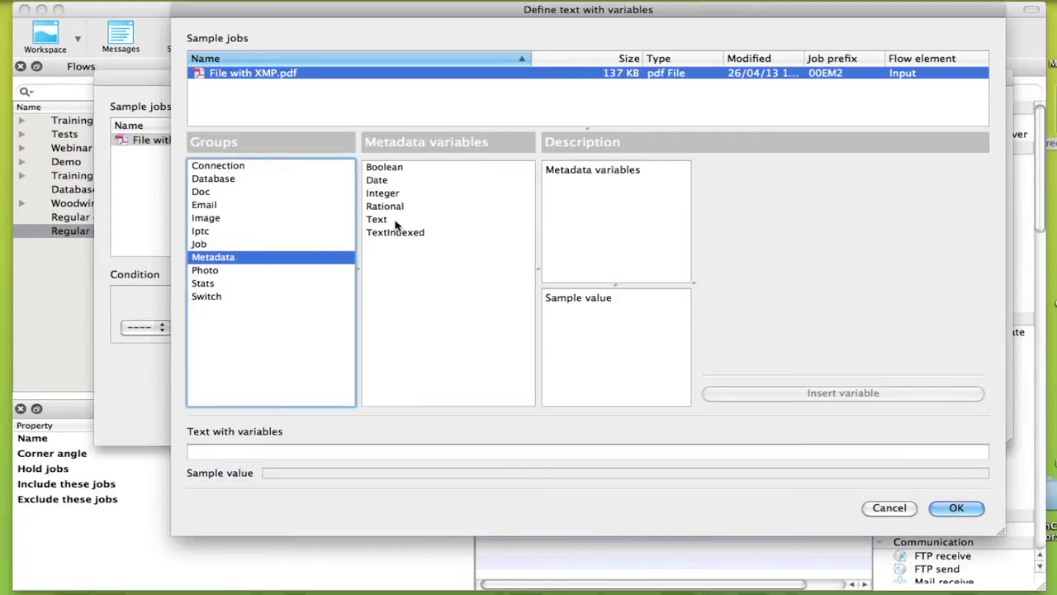
pyautogui.click(394, 220)
pyautogui.click(968, 178)
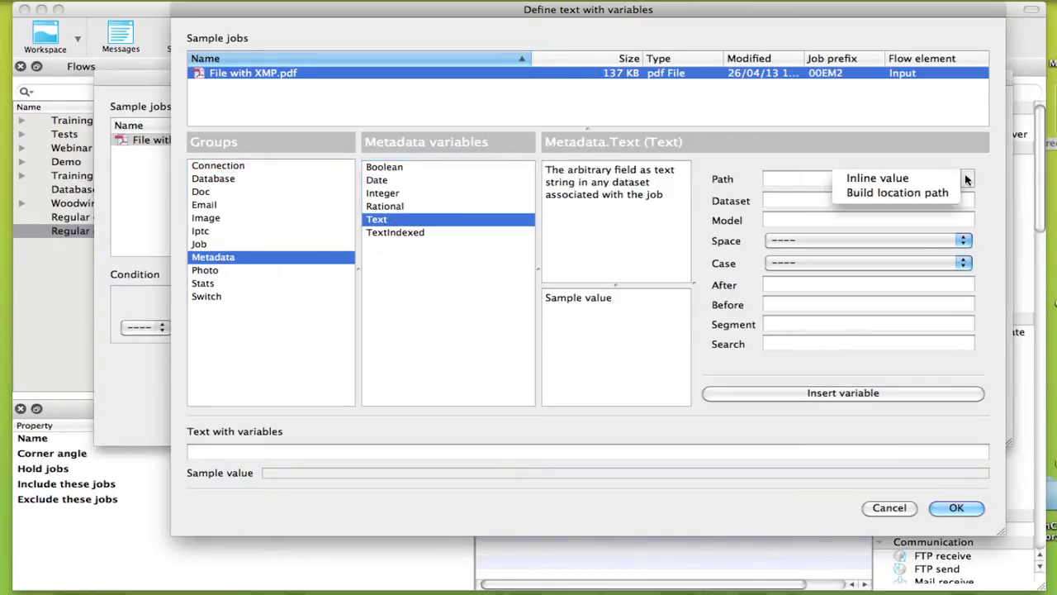
pyautogui.click(900, 192)
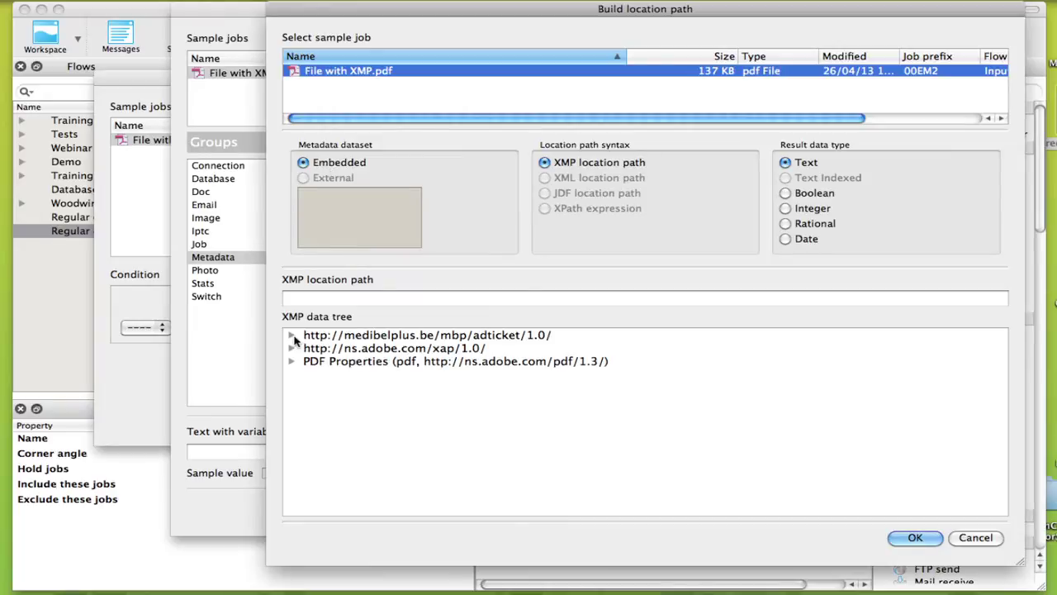
pyautogui.click(292, 335)
pyautogui.click(420, 440)
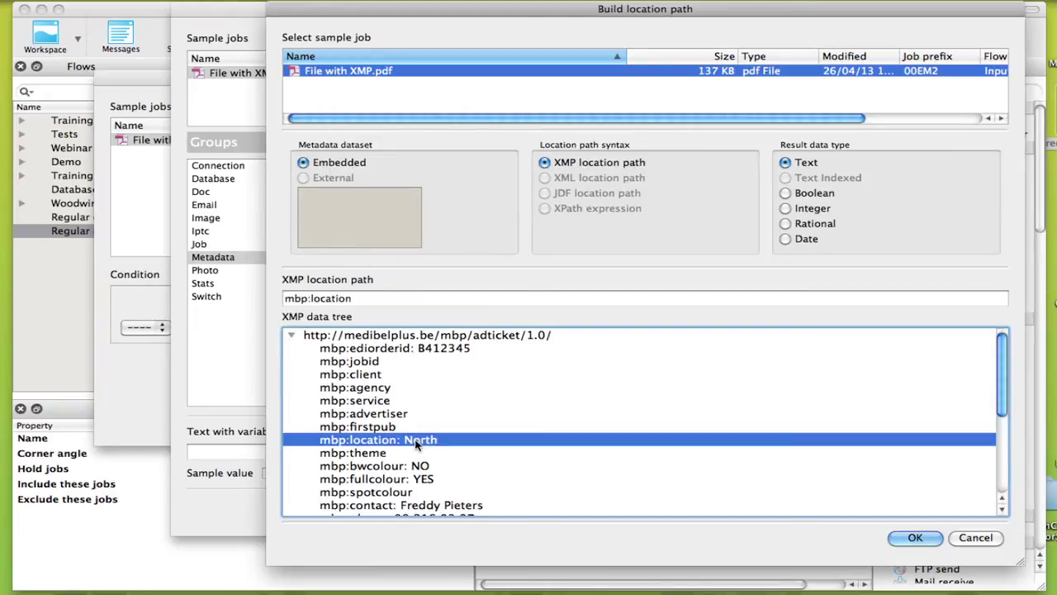
pyautogui.click(918, 536)
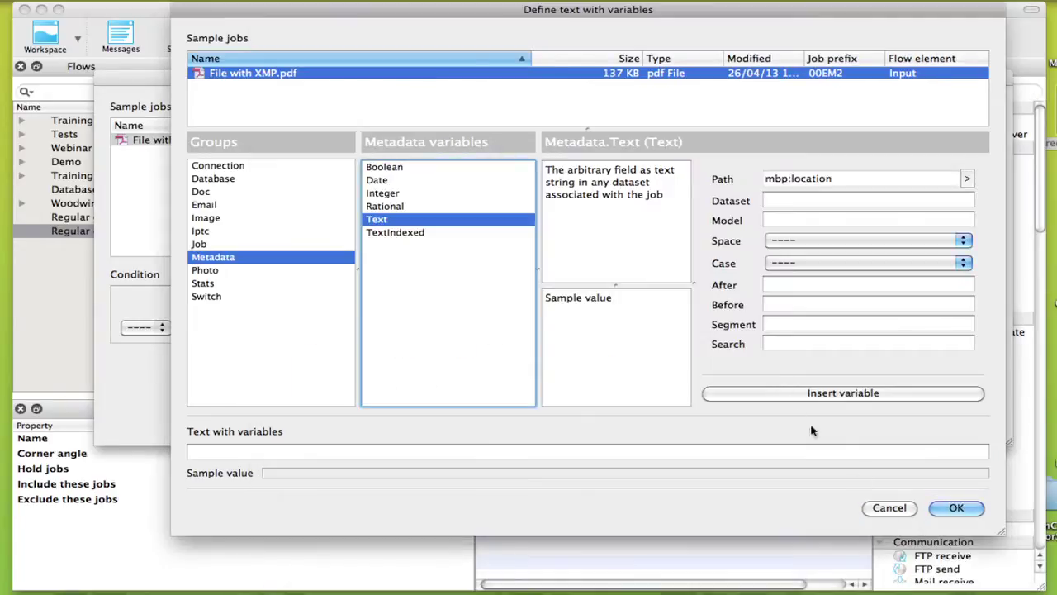
pyautogui.click(764, 395)
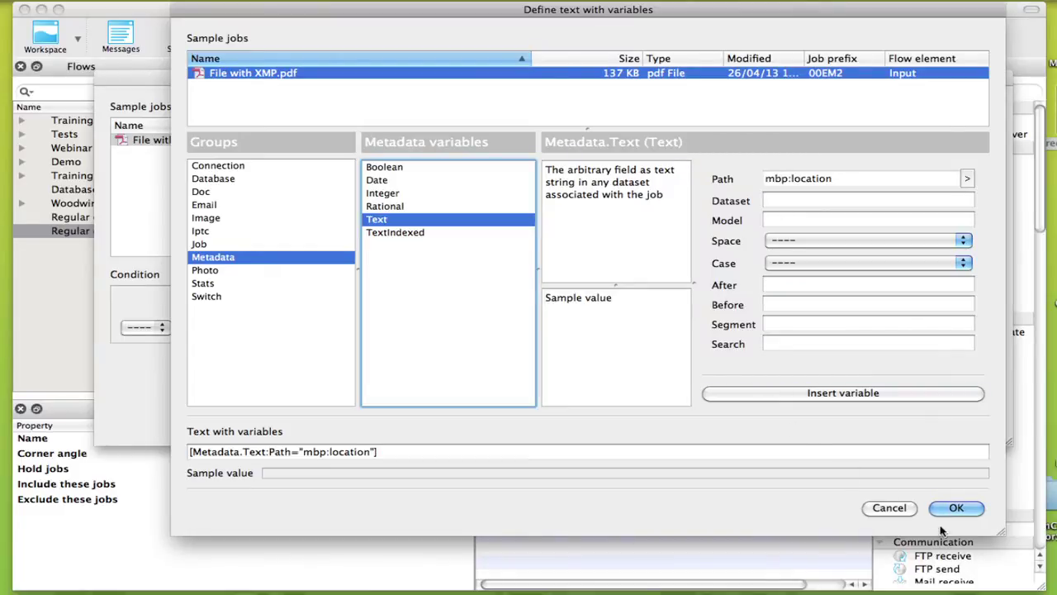
pyautogui.click(958, 507)
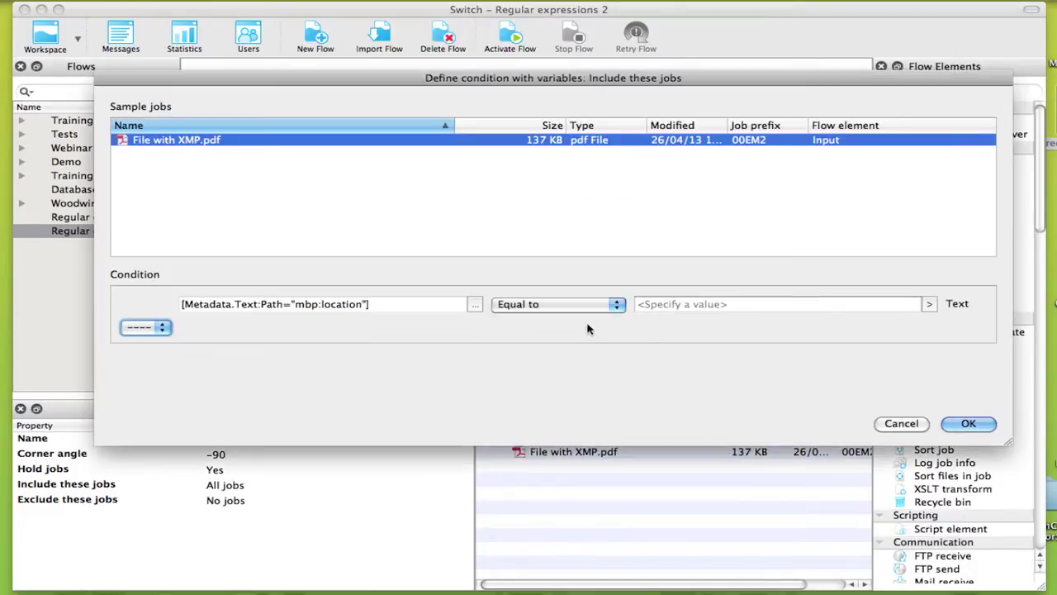
# - Make the location match the regular expression North|West|Capital
pyautogui.write('North')
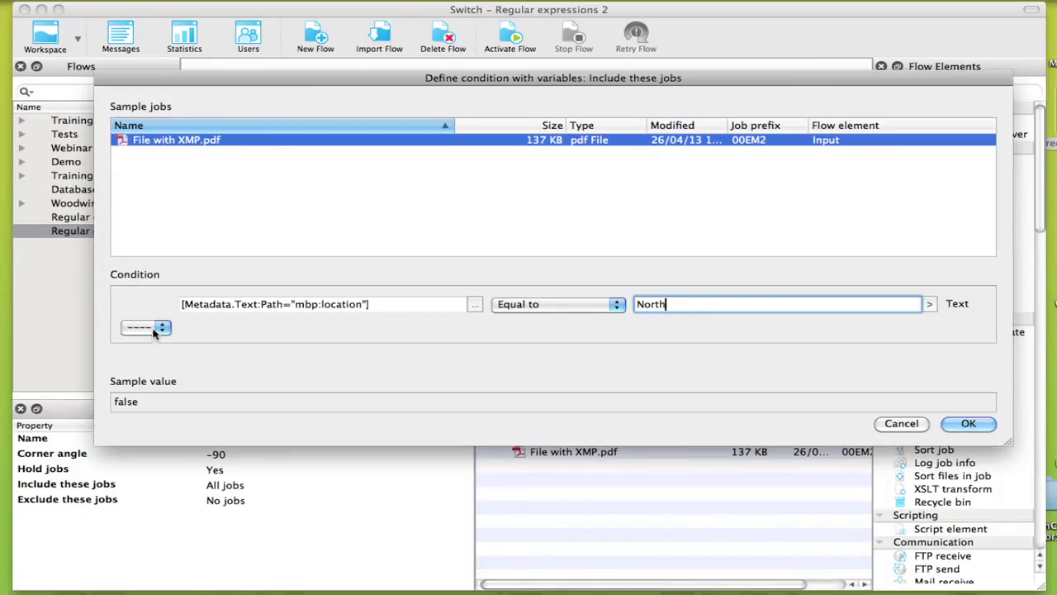
pyautogui.click(146, 327)
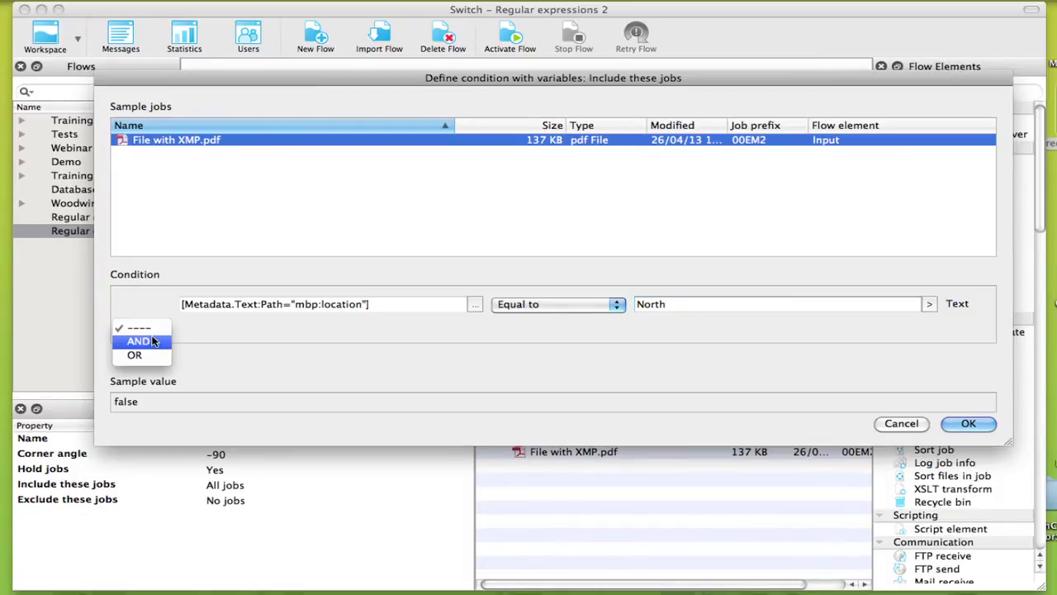
pyautogui.click(142, 341)
pyautogui.click(155, 326)
pyautogui.click(144, 311)
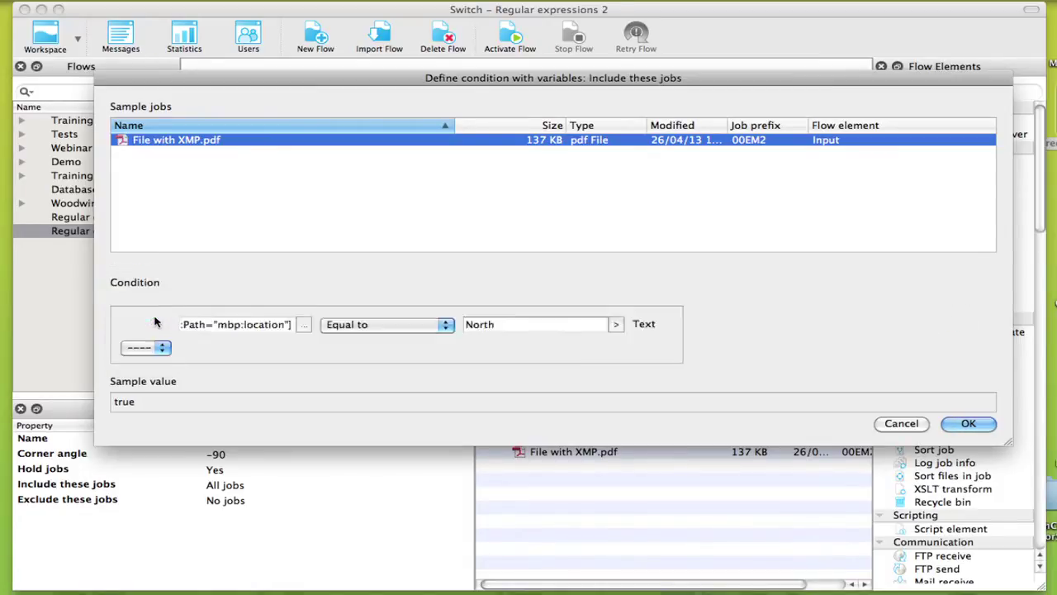
pyautogui.click(551, 306)
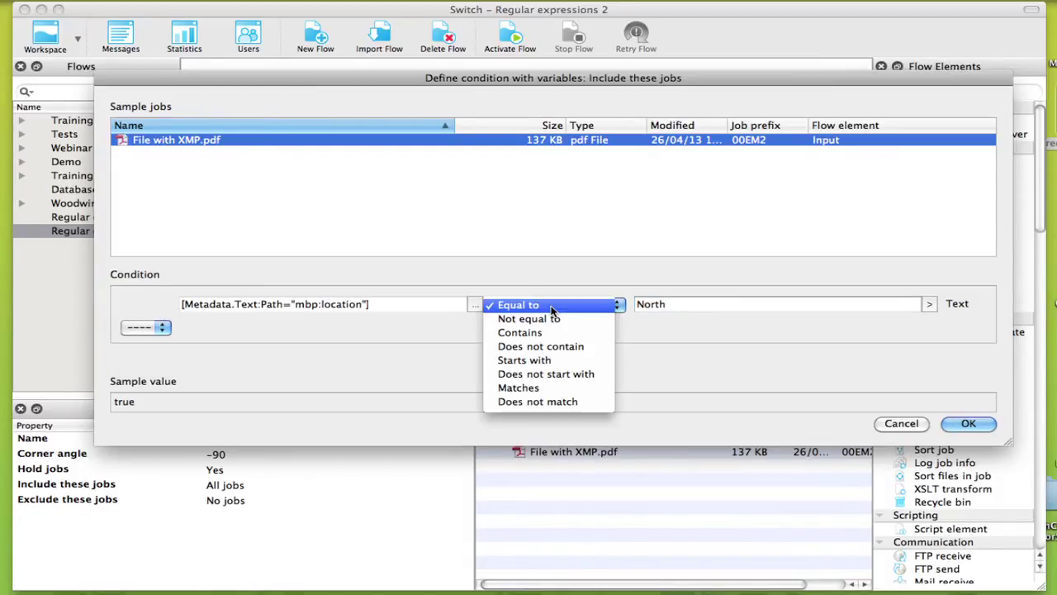
pyautogui.click(524, 388)
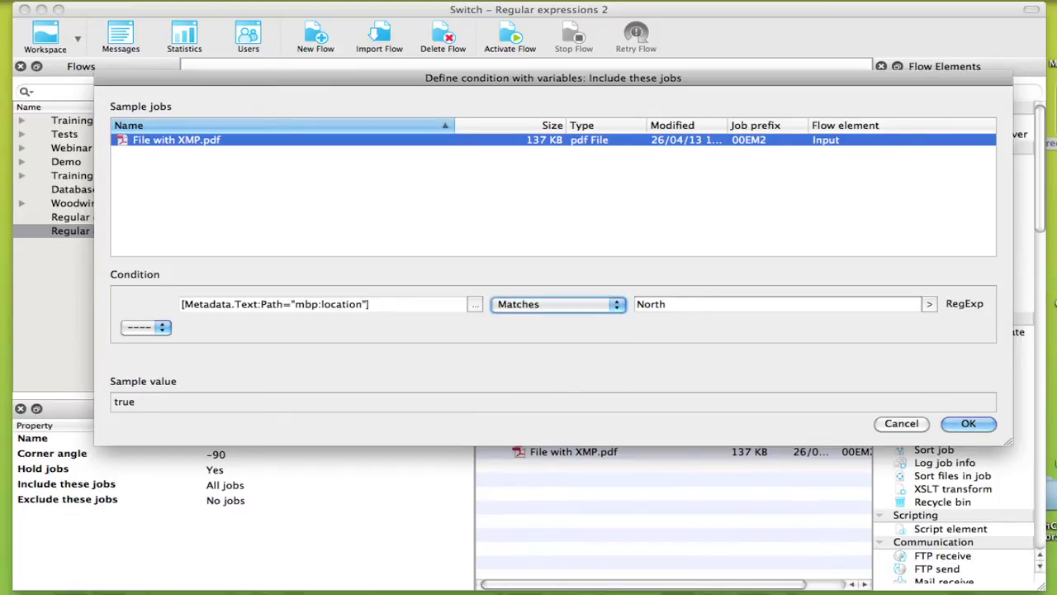
pyautogui.click(691, 304)
pyautogui.write('|We')
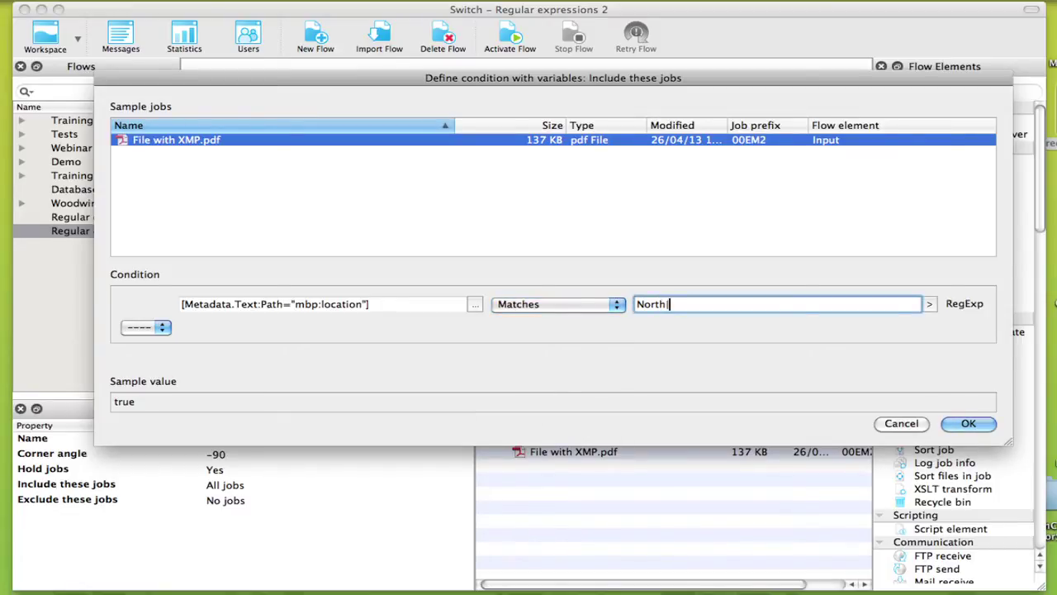
pyautogui.write('st|Capital')
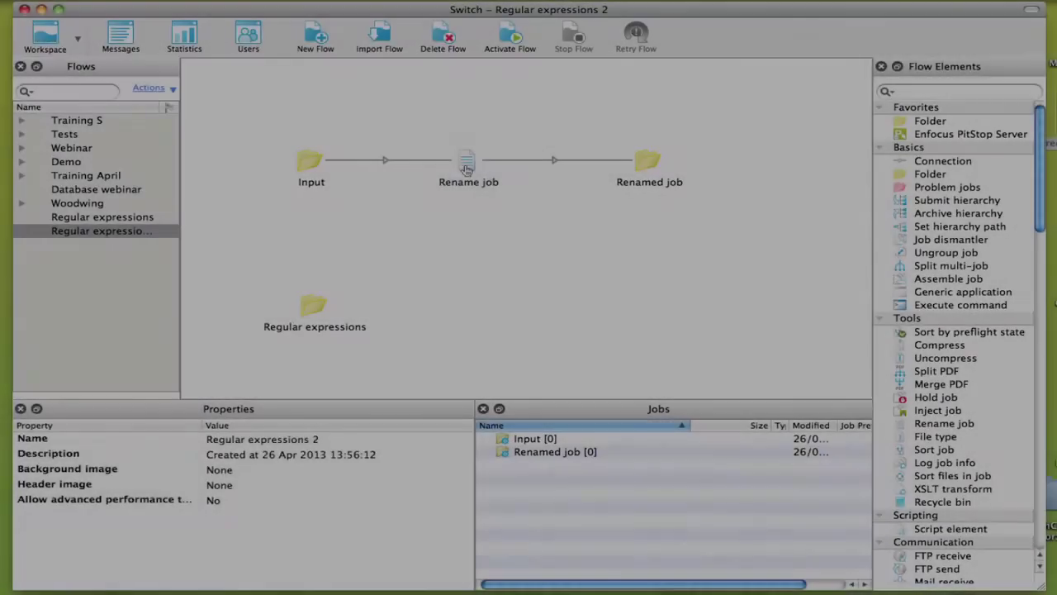
# - Set Rename job's Action 1 to search and replace, searching for the regular expression _\d$
pyautogui.click(467, 170)
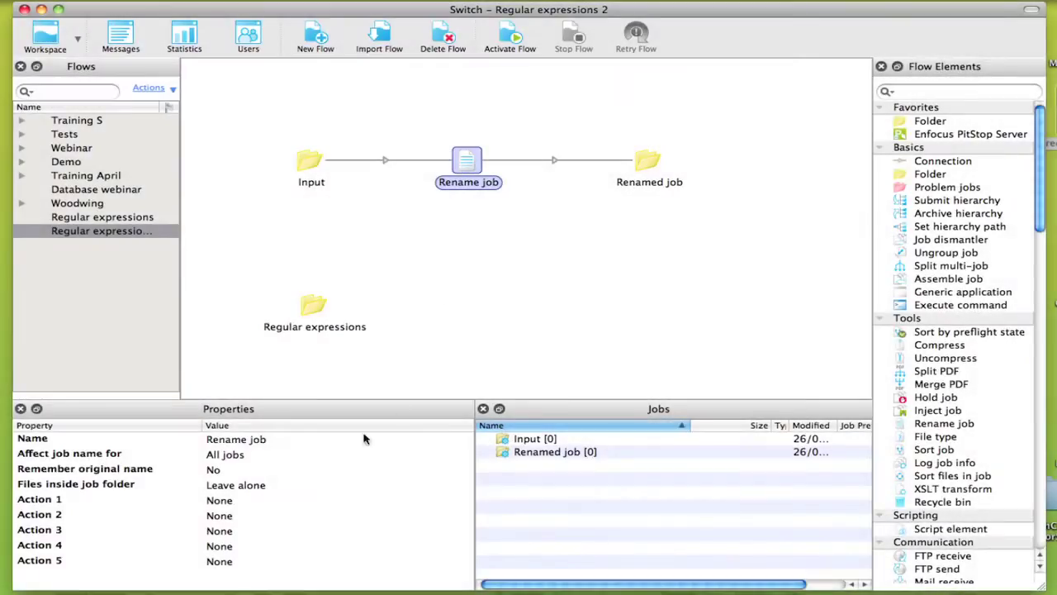
pyautogui.click(234, 501)
pyautogui.click(234, 500)
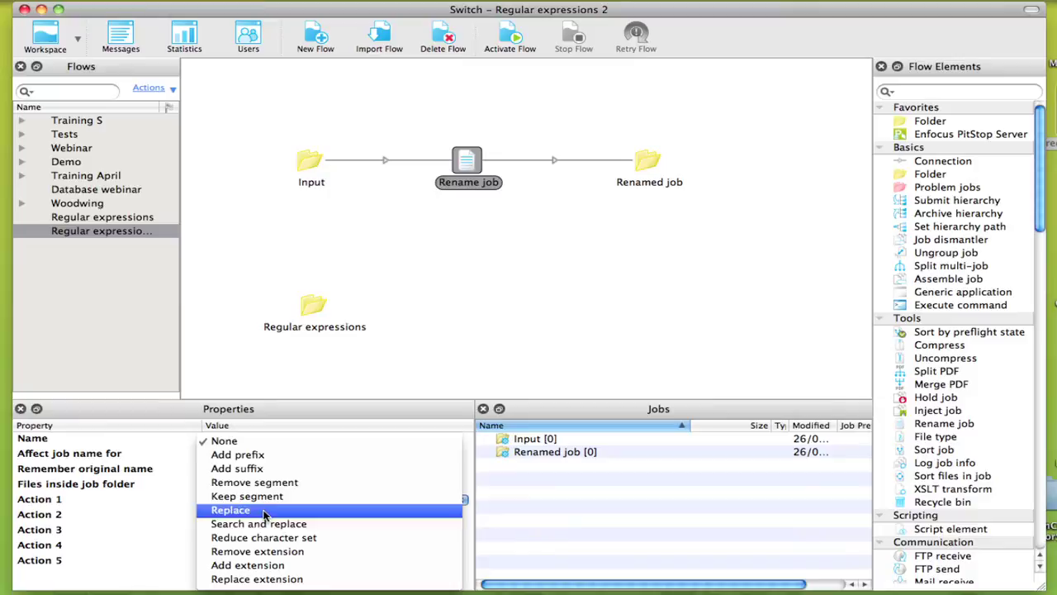
pyautogui.click(261, 527)
pyautogui.click(216, 530)
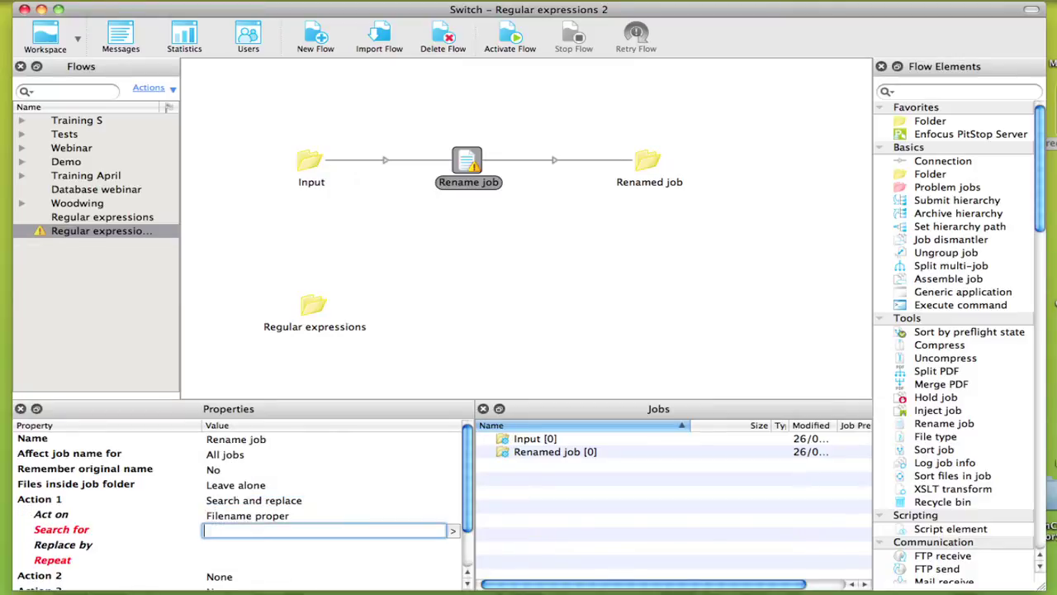
pyautogui.click(453, 530)
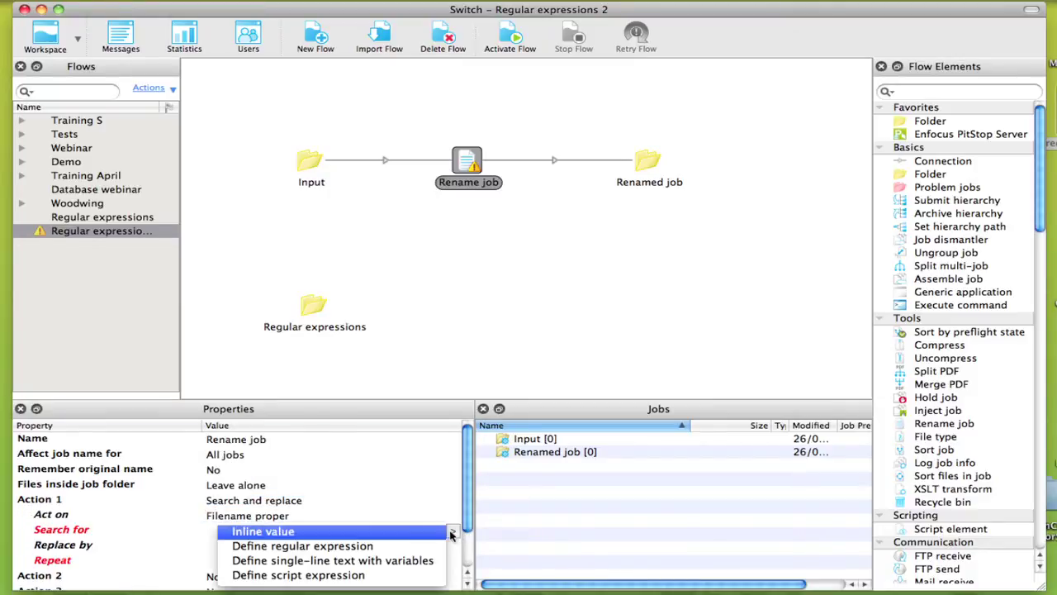
pyautogui.click(382, 548)
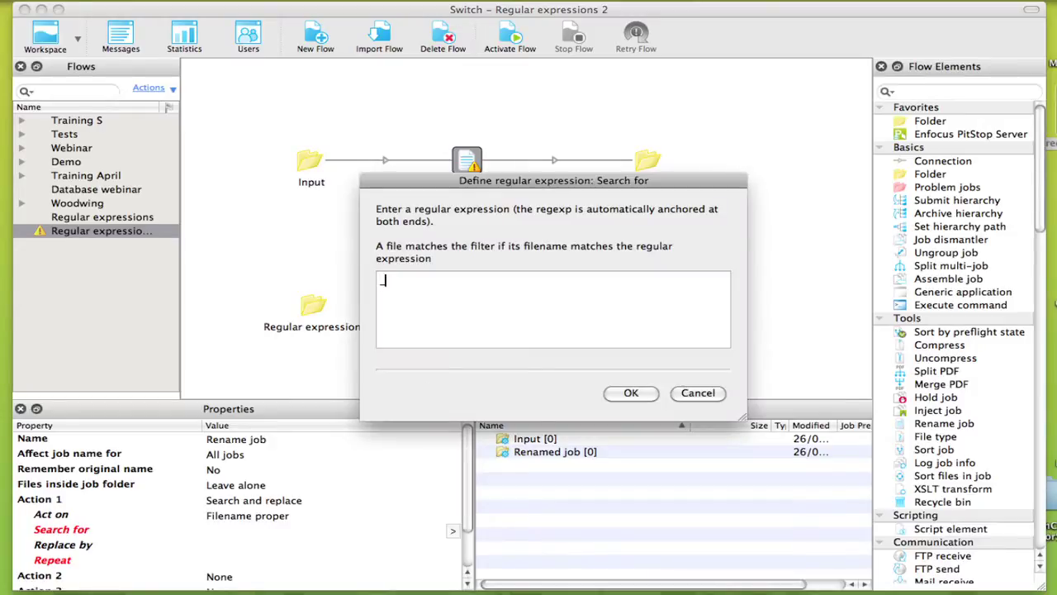
pyautogui.write('_\\d$')
pyautogui.click(630, 393)
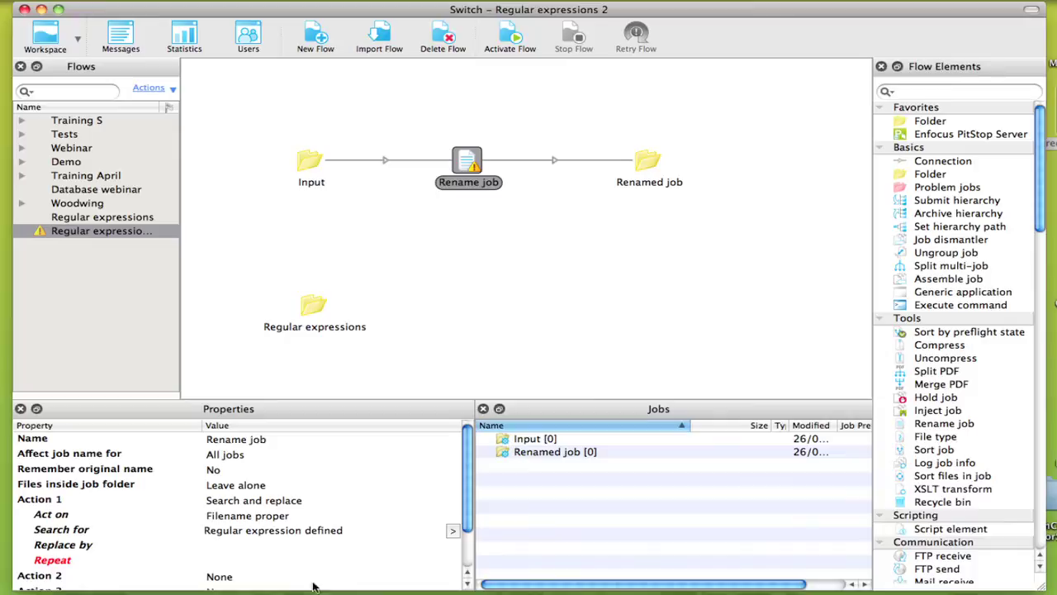
pyautogui.click(240, 545)
pyautogui.click(452, 546)
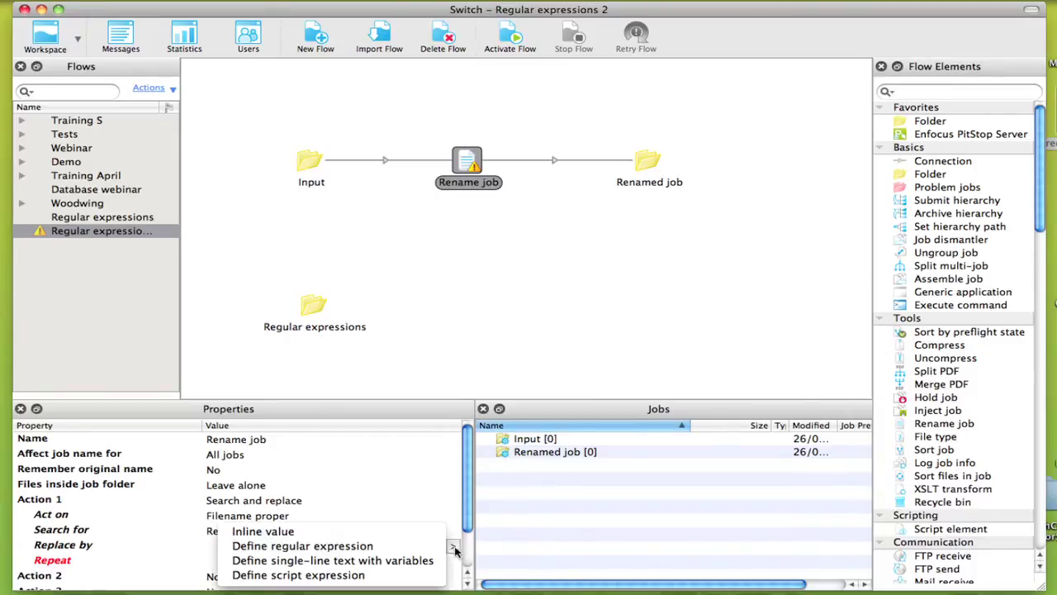
# - Define Replace by as _p00[Job.NameProper:Search="\d$"]
pyautogui.click(368, 560)
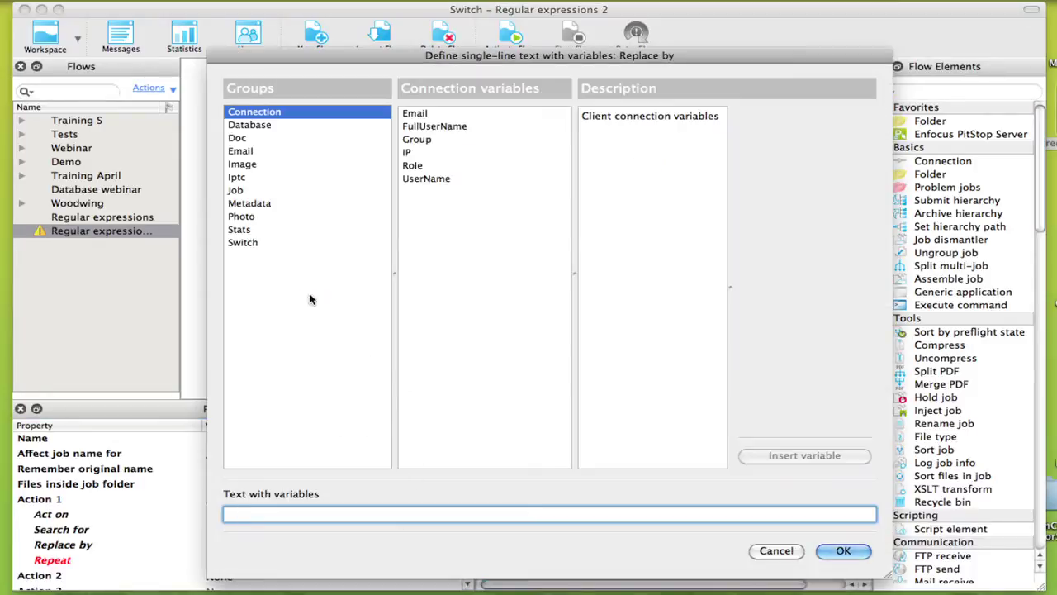
pyautogui.click(246, 191)
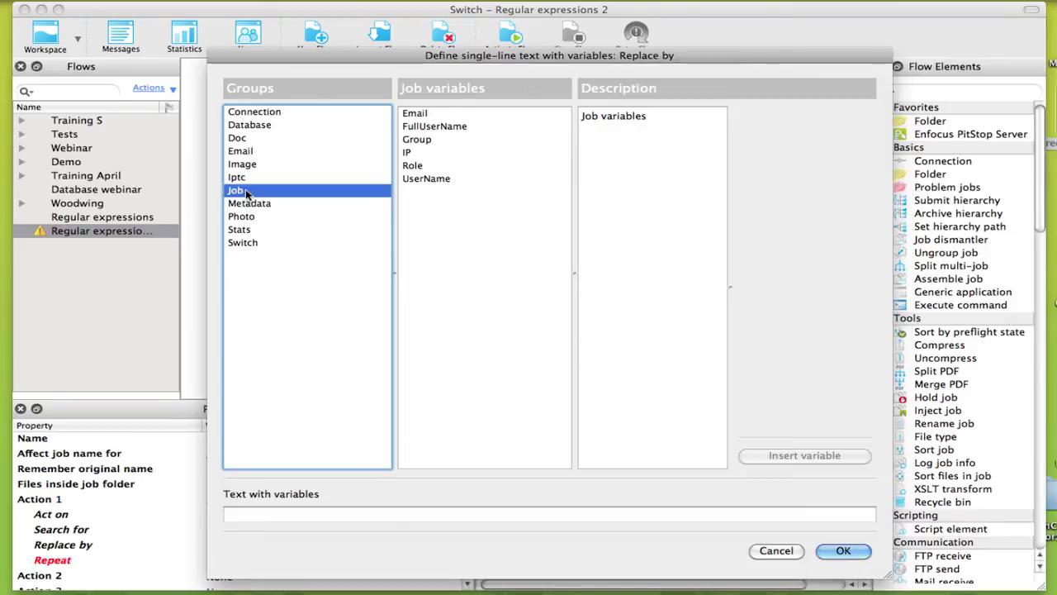
pyautogui.click(432, 322)
pyautogui.click(824, 228)
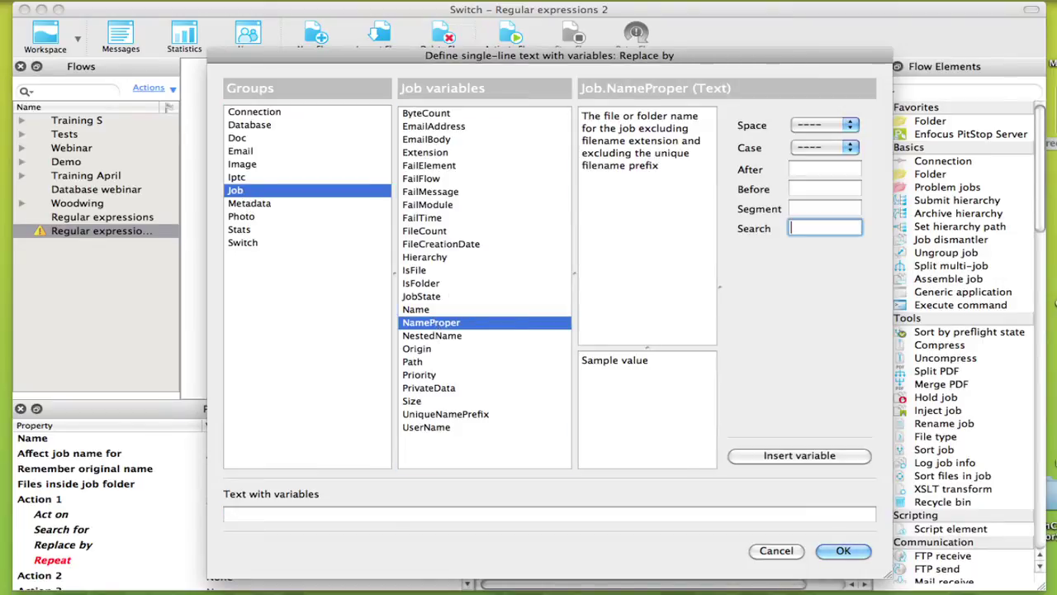
pyautogui.write('\\d$')
pyautogui.click(805, 457)
pyautogui.press('Tab')
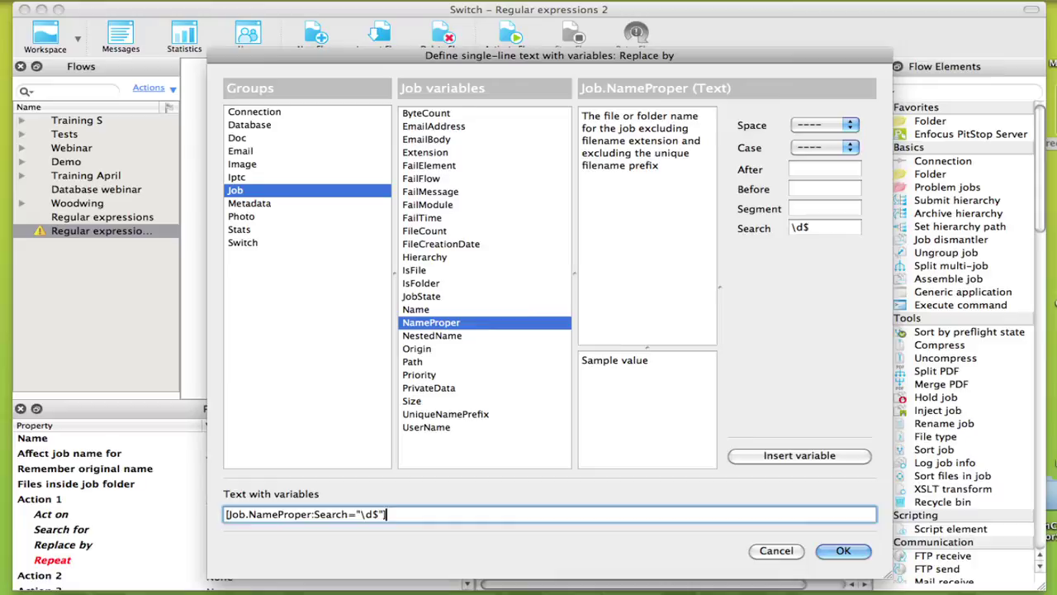
pyautogui.press('Left')
pyautogui.press('Left')
pyautogui.press('Left')
pyautogui.press('Left')
pyautogui.press('Left')
pyautogui.press('Left')
pyautogui.press('Left')
pyautogui.press('Left')
pyautogui.press('Left')
pyautogui.press('Left')
pyautogui.press('Left')
pyautogui.press('Left')
pyautogui.press('Left')
pyautogui.press('Left')
pyautogui.press('Left')
pyautogui.press('Left')
pyautogui.press('Left')
pyautogui.press('Left')
pyautogui.press('Left')
pyautogui.press('Left')
pyautogui.press('Left')
pyautogui.press('Left')
pyautogui.press('Left')
pyautogui.press('Left')
pyautogui.press('Left')
pyautogui.press('Left')
pyautogui.press('Left')
pyautogui.press('Left')
pyautogui.press('Left')
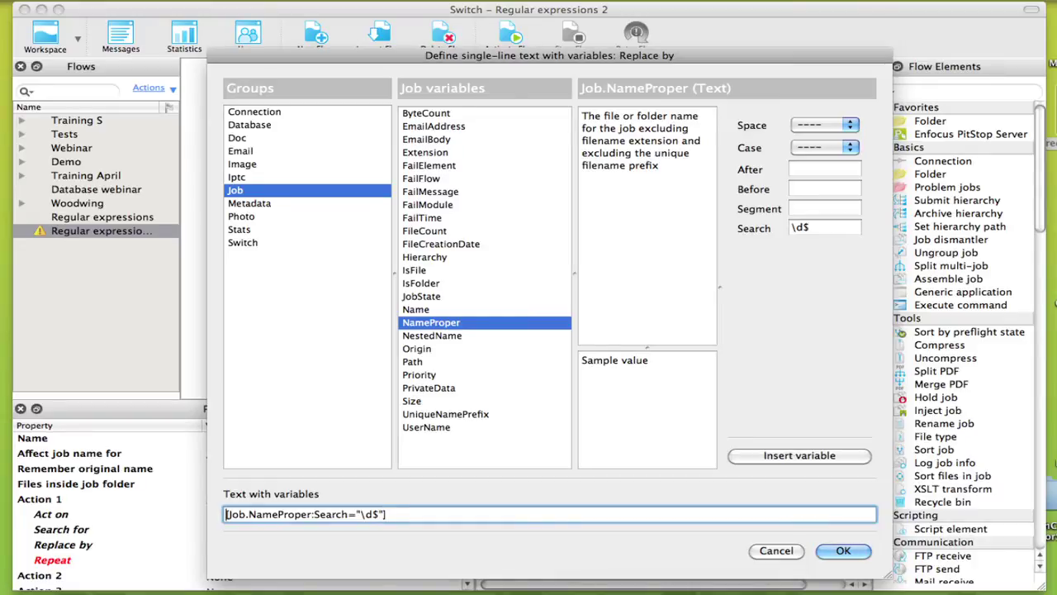
pyautogui.write('_p00')
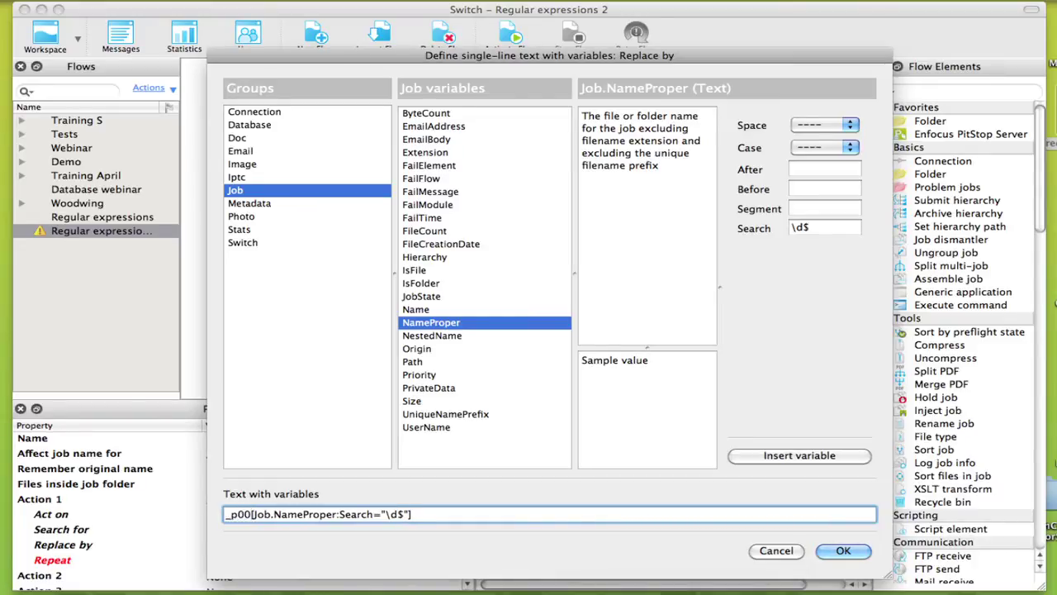
pyautogui.click(838, 552)
# - Set the replacement to repeat Once, then find B412345_p017.pdf in the Renamed job folder
pyautogui.click(260, 563)
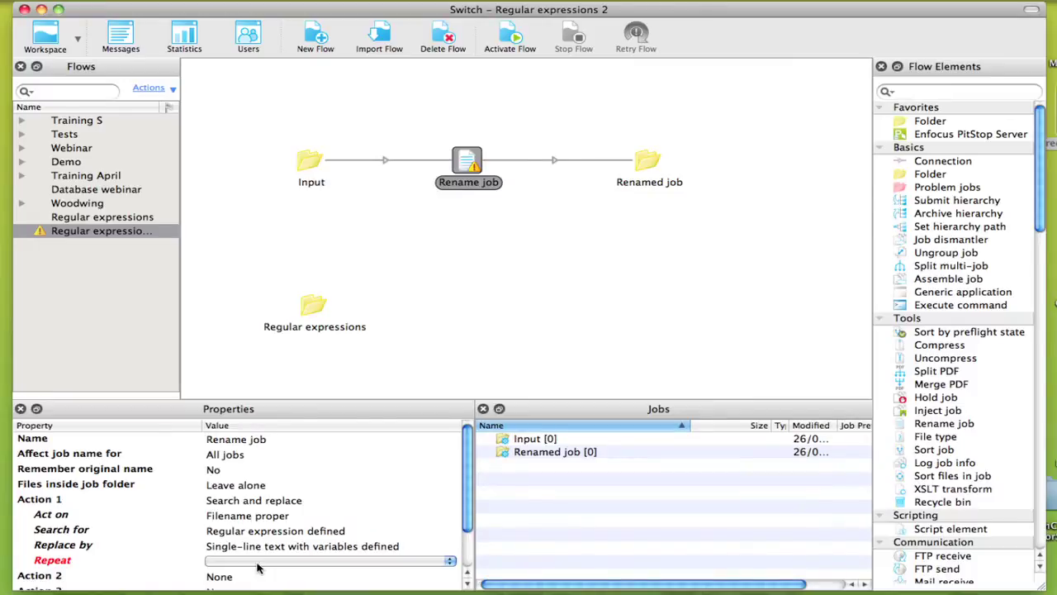
pyautogui.click(259, 563)
pyautogui.click(247, 558)
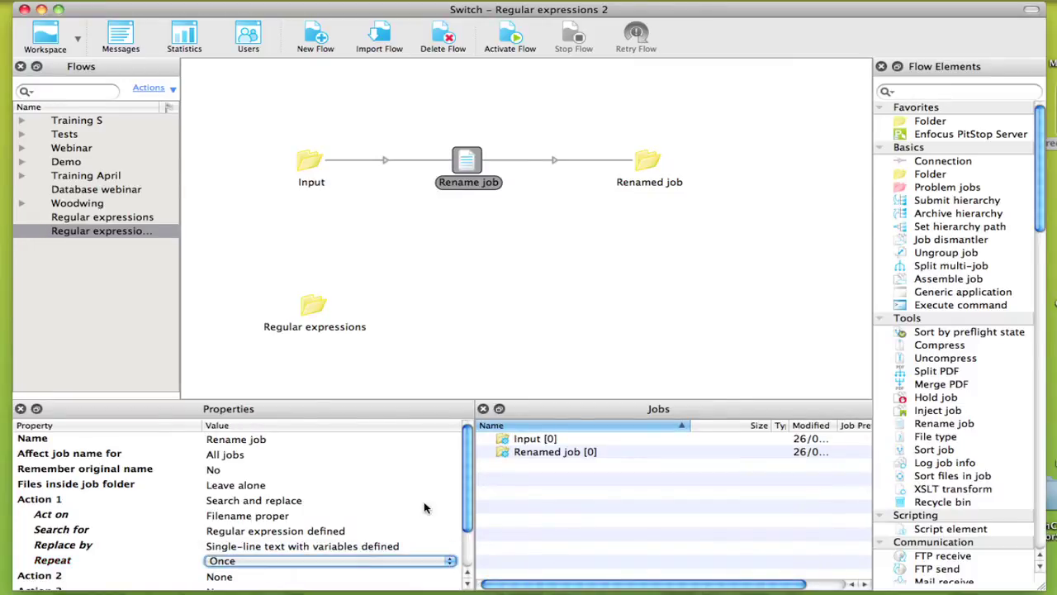
pyautogui.moveTo(467, 494); pyautogui.dragTo(468, 529)
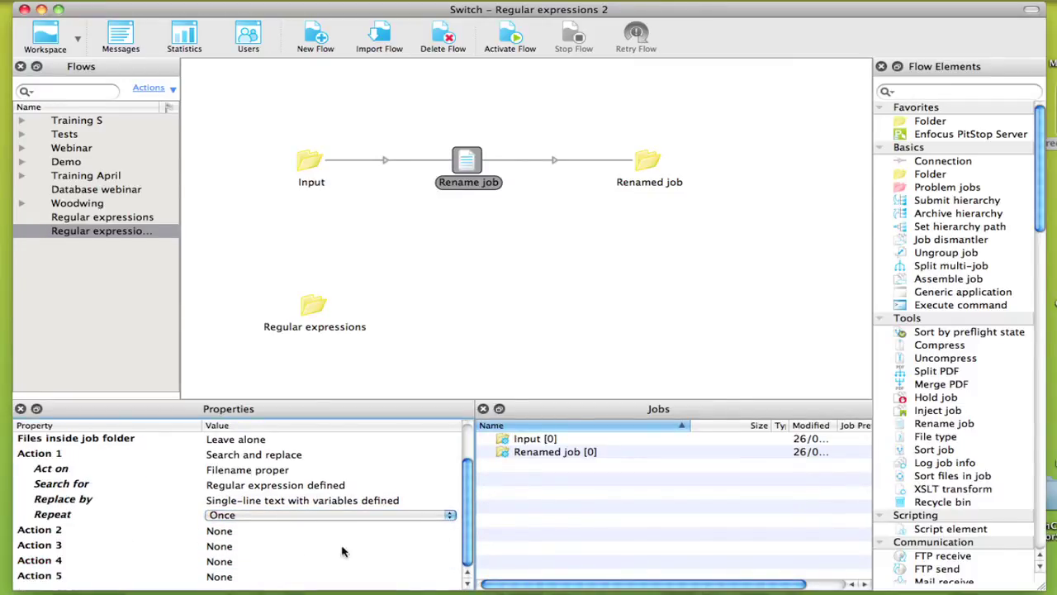
pyautogui.click(244, 533)
pyautogui.click(244, 533)
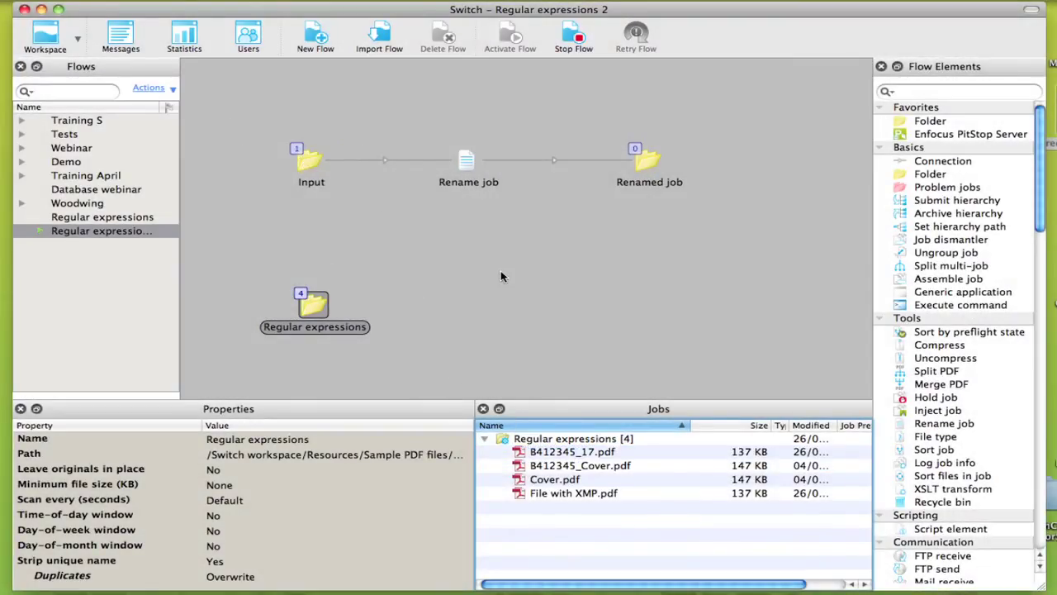
pyautogui.click(648, 164)
pyautogui.click(566, 452)
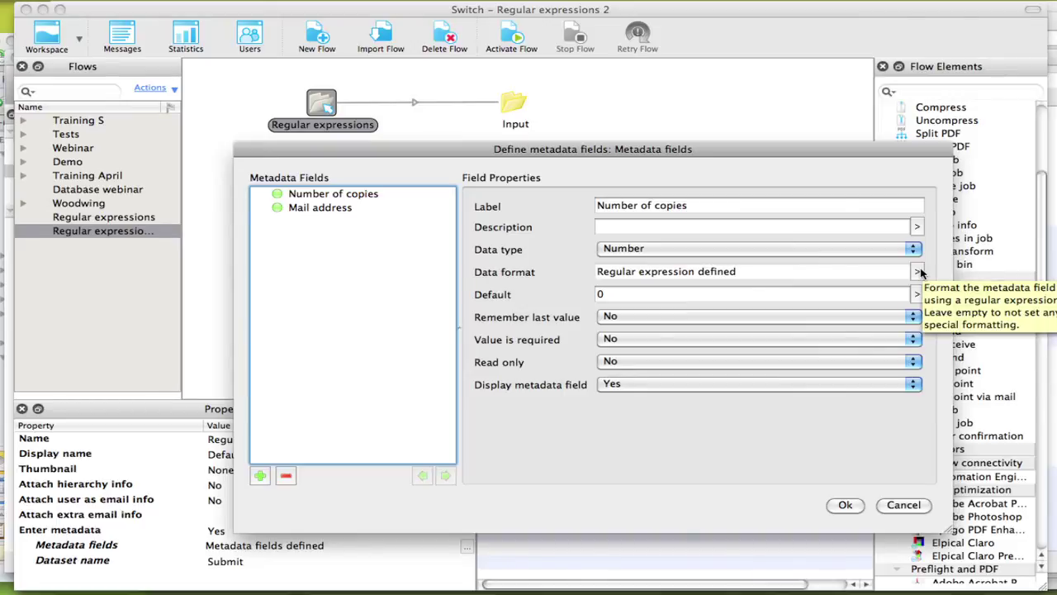
# - Open the Data format options menu for the Number of copies field
pyautogui.click(918, 272)
# - Enter copy-count patterns [1][0-9]{1,3}, [2][0-9]{1,2}, 2000 and [3-9][0-9]{1,2} as separate lines
pyautogui.click(843, 287)
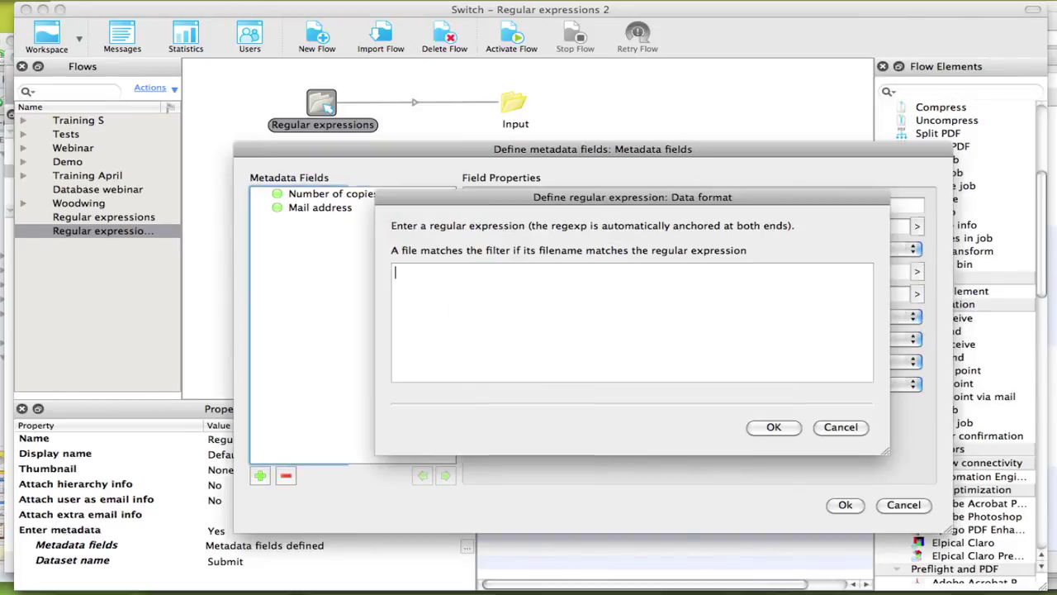
pyautogui.moveTo(555, 201); pyautogui.dragTo(550, 198)
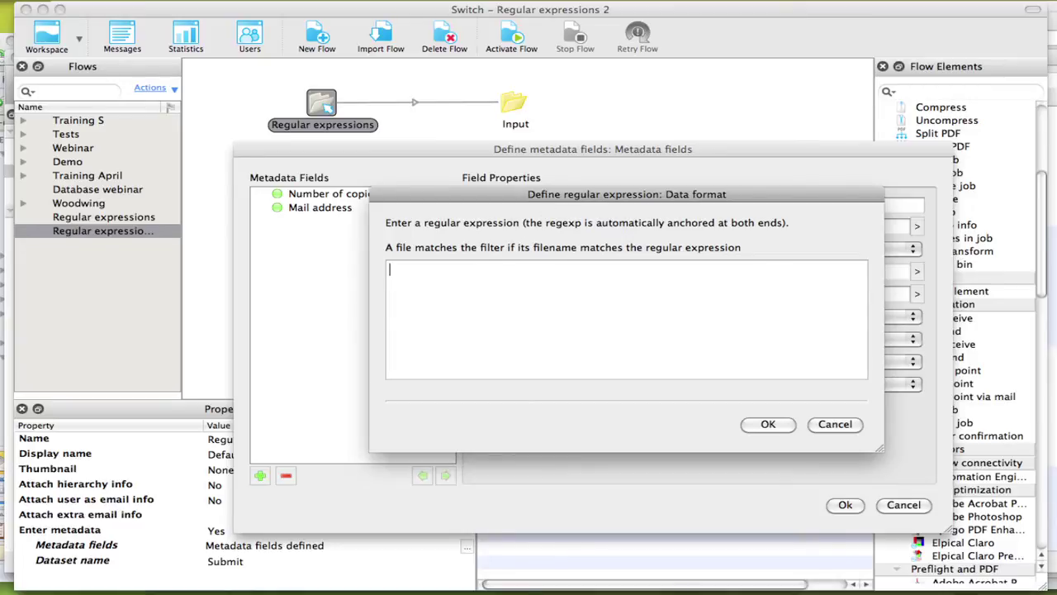
pyautogui.write('[1')
pyautogui.write('][0-9')
pyautogui.write('][1')
pyautogui.write(',3}')
pyautogui.write('[2')
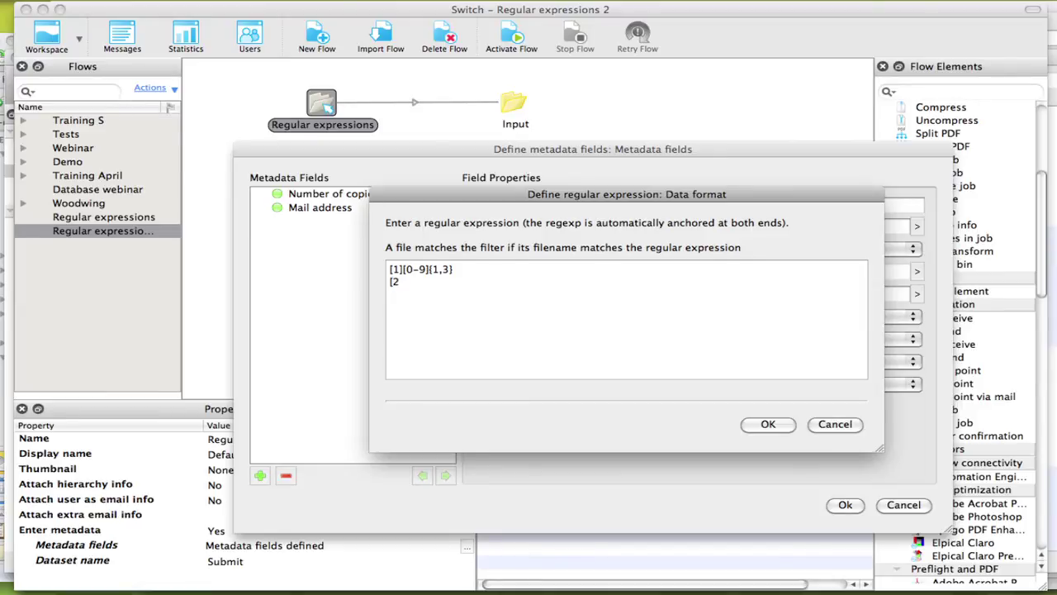
pyautogui.write('][0-9]{1,2}')
pyautogui.press('Return')
pyautogui.write('2000')
pyautogui.press('Return')
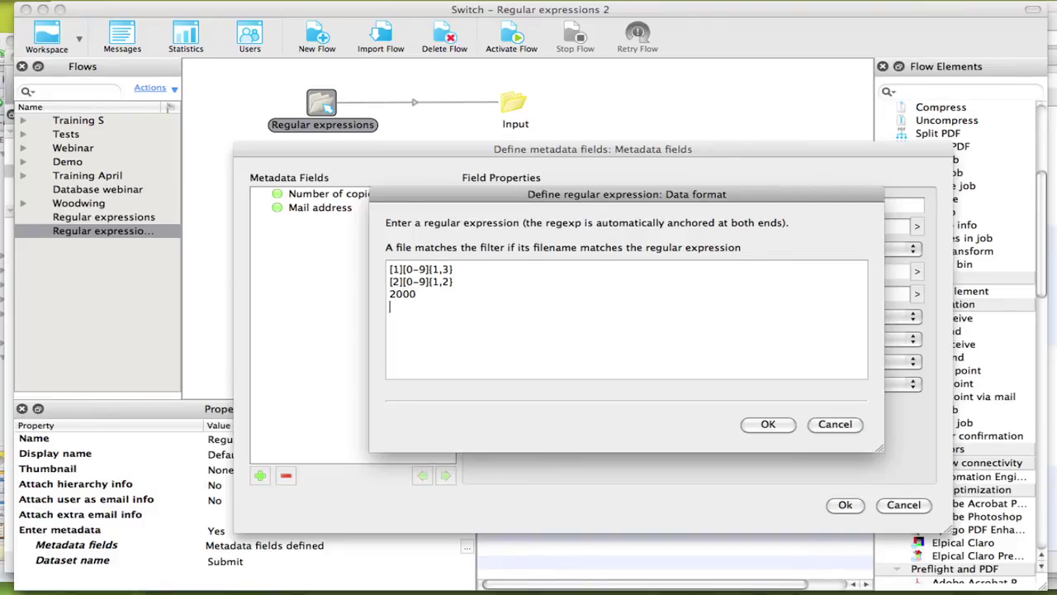
pyautogui.write('[3-9][0-9]{1,2}')
pyautogui.click(415, 294)
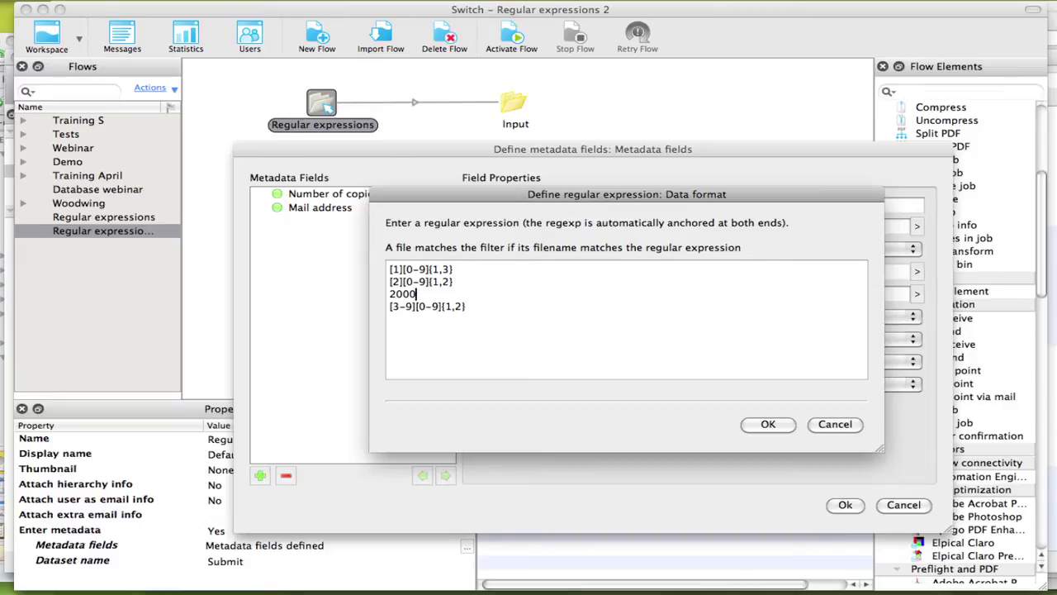
pyautogui.click(389, 307)
# - Join the lines into [1][0-9]{1,3}|[2][0-9]{1,2}|2000|[3-9][0-9]{1,2} and confirm it
pyautogui.press('BackSpace')
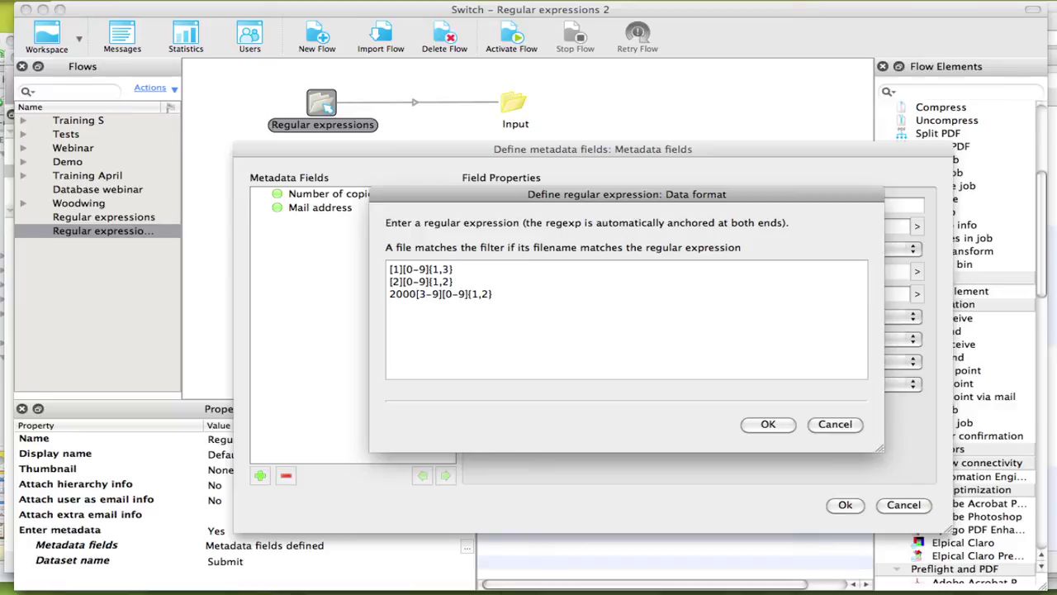
pyautogui.write('|')
pyautogui.press('Left')
pyautogui.press('Left')
pyautogui.press('Left')
pyautogui.press('Left')
pyautogui.press('Left')
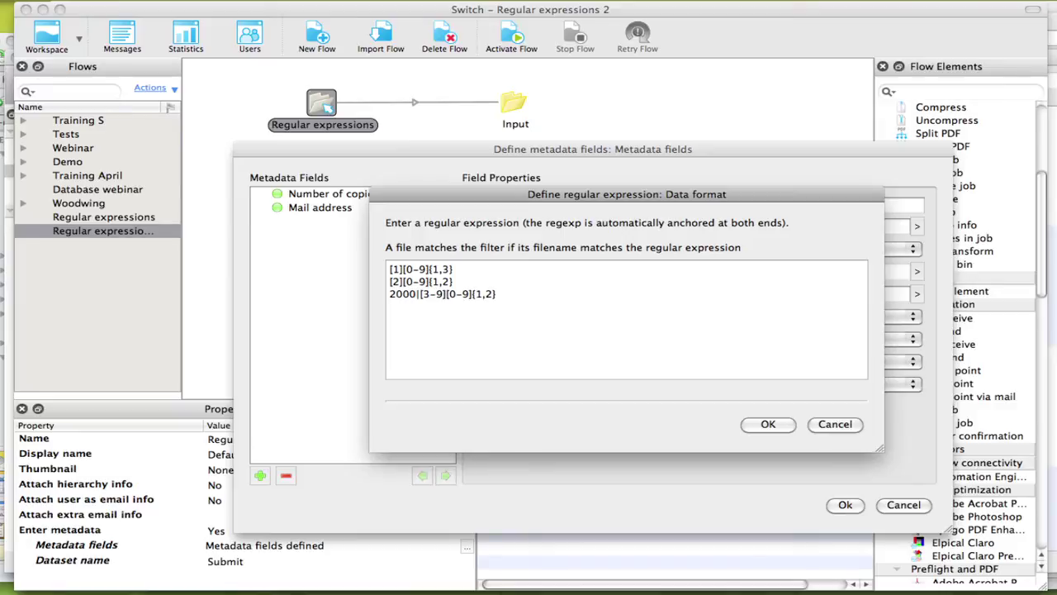
pyautogui.press('BackSpace')
pyautogui.write('|2000|[3-9][0-9]{1,2')
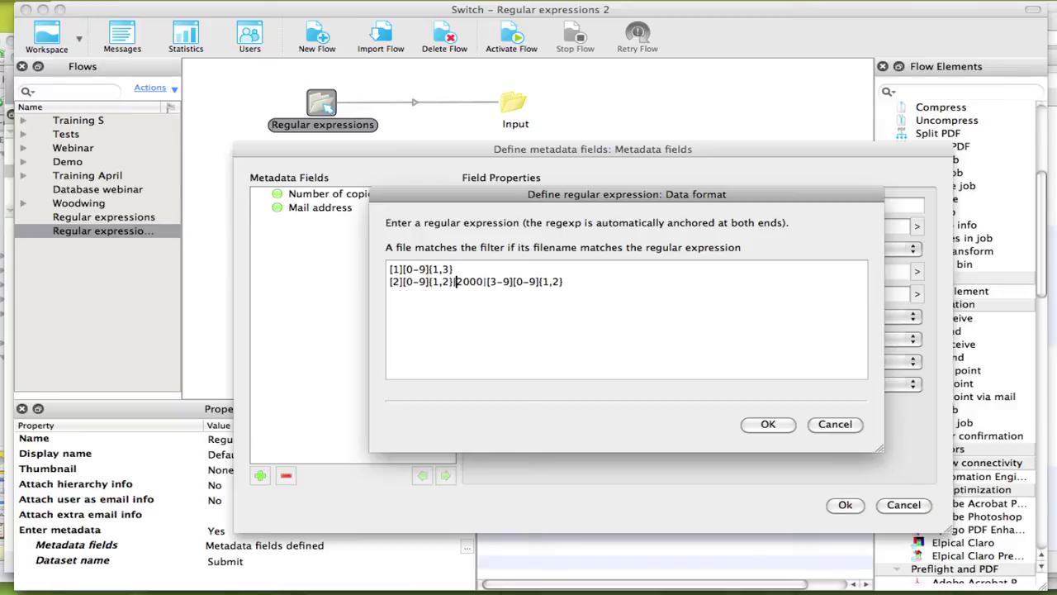
pyautogui.press('Left')
pyautogui.press('Left')
pyautogui.press('Left')
pyautogui.press('Left')
pyautogui.press('Left')
pyautogui.press('Left')
pyautogui.press('Left')
pyautogui.press('Left')
pyautogui.press('Left')
pyautogui.press('Left')
pyautogui.press('Left')
pyautogui.press('Left')
pyautogui.press('Left')
pyautogui.press('BackSpace')
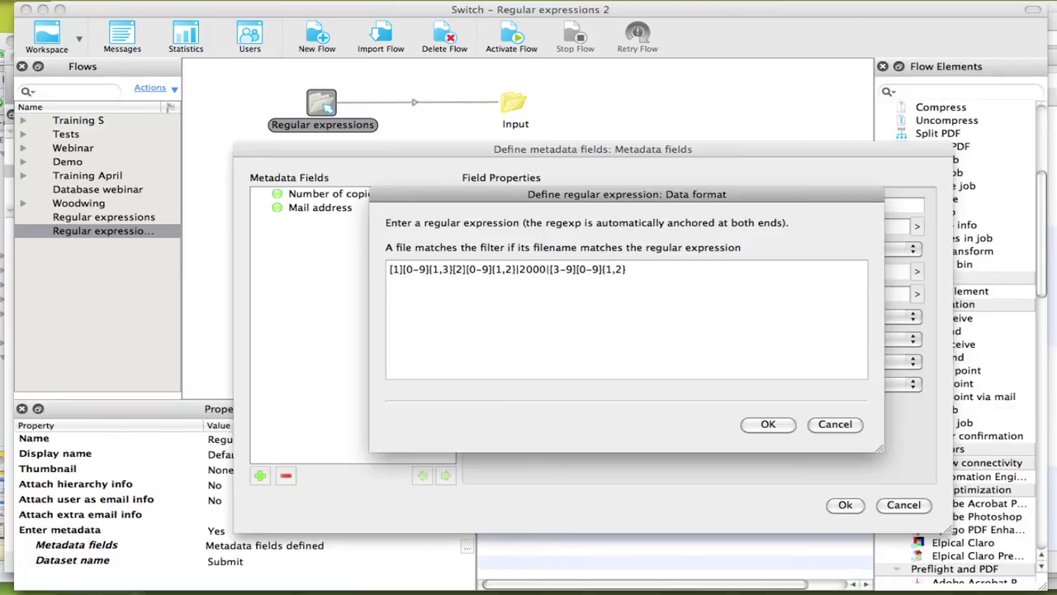
pyautogui.write('|')
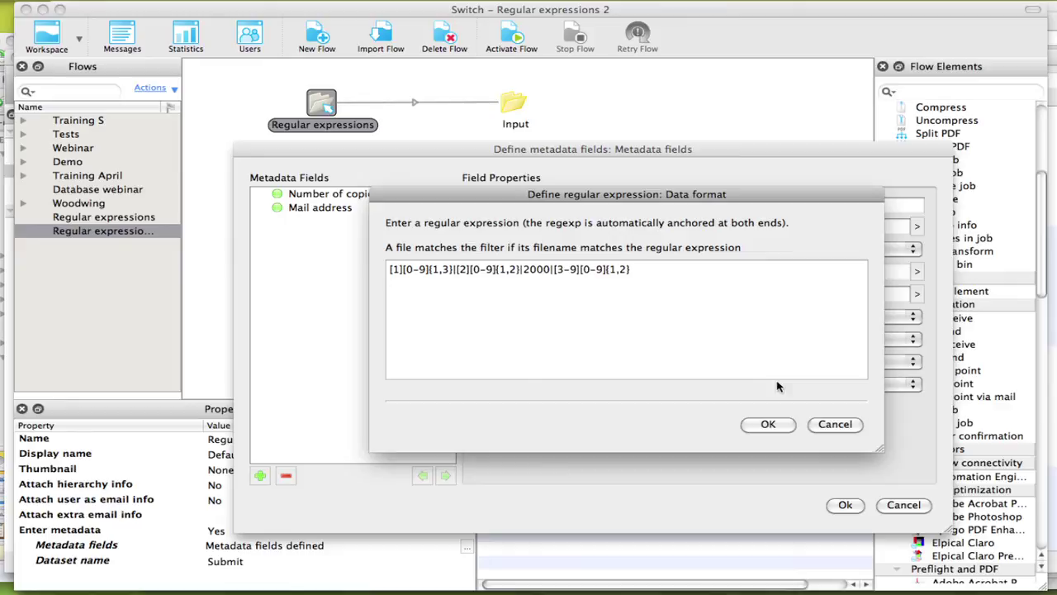
pyautogui.click(777, 425)
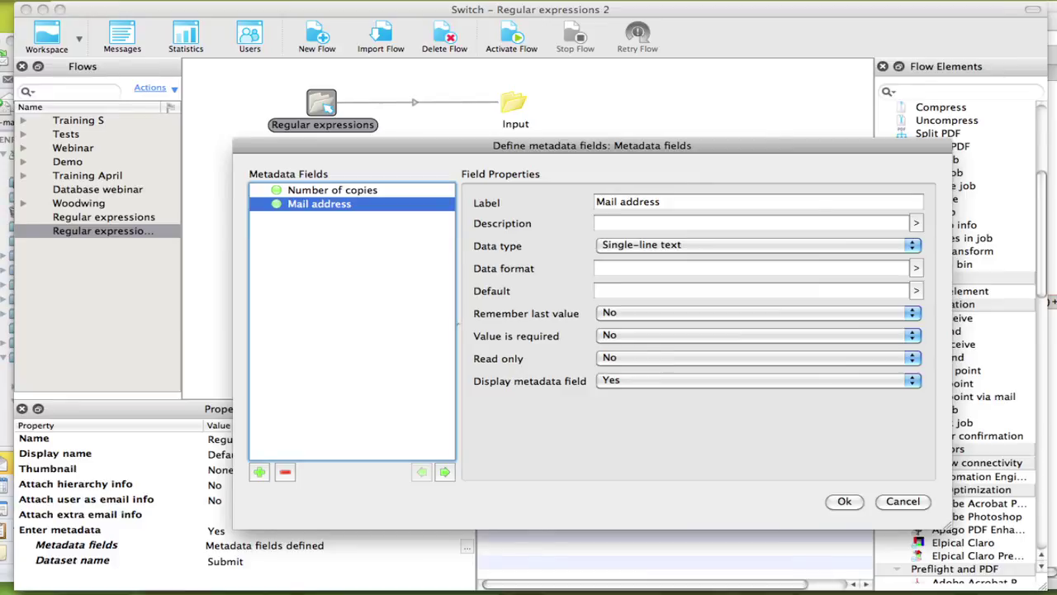
# - Set Mail address's data format to a pasted e-mail-matching regular expression
pyautogui.click(916, 267)
pyautogui.click(853, 282)
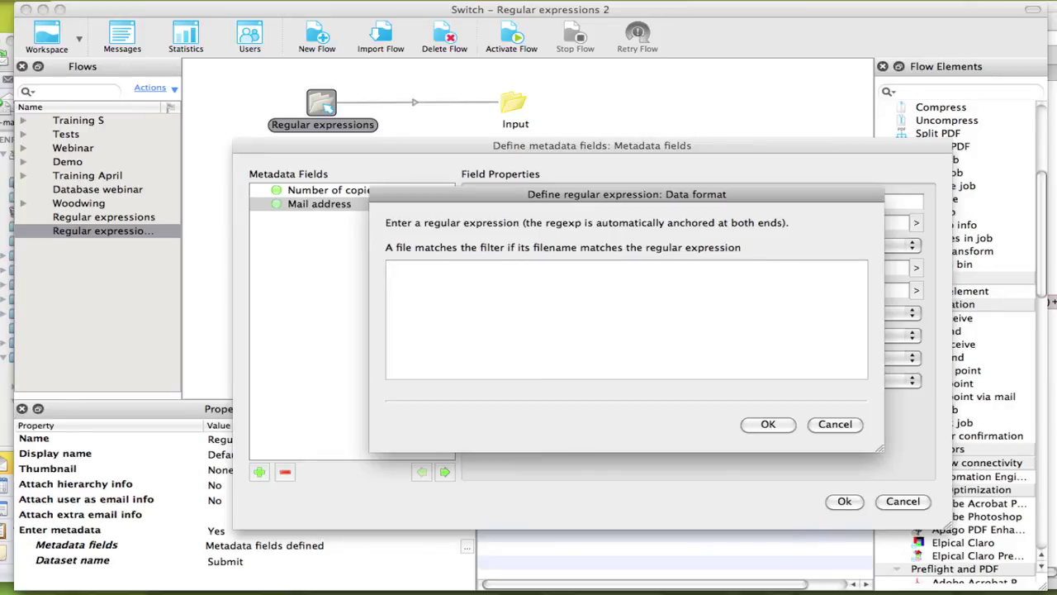
pyautogui.write('(?:[a-z0-9!#$%&\'*+/=?^_`{|}~-]+(?:\\.[a-z0-9!#$%&\'*+/=?^_`{|}~-]+)*|"(?:[\\x01-\\x08\\x0b\\x0c\\x0e-\\x1f\\x21\\x23-\\x5b\\x5d-\\x7f]|\\\\[\\x01-\\x09\\x0b\\x0c\\x0e-\\x7f])*")@(?:(?:[a-z0-9](?:[a-z0-9-]*[a-z0-9])?\\.)+[a-z0-9](?:[a-z0-9-]*[a-z0-9])?|\\[(?:(?:25[0-5]|2[0-4][0-9]|[01]?[0-9][0-9]?)\\.){3}(?:25[0-5]|2[0-4][0-9]|[01]?[0-9][0-9]?|[a-z0-9-]*[a-z0-9]:(?:[\\x01-\\x08\\x0b\\x0c\\x0e-\\x1f\\x21-\\x5a\\x53-\\x7f]|\\\\[\\x01-\\x09\\x0b\\x0c\\x0e-\\x7f])+)\\])')
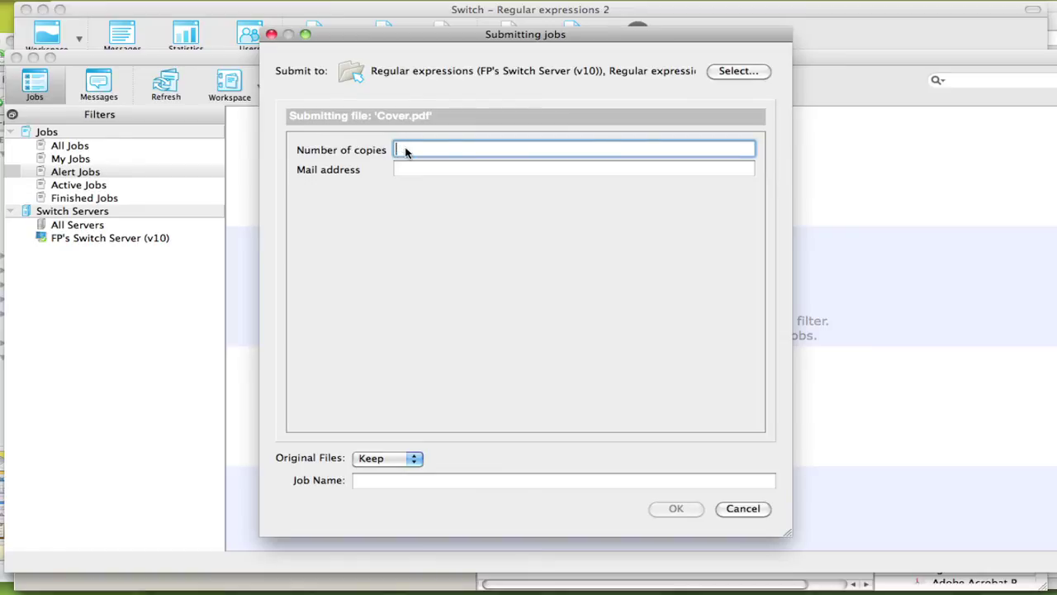
# - Test 1000 and 2000 copies, then enter 455 copies and the contact's e-mail address
pyautogui.write('1000')
pyautogui.press('BackSpace')
pyautogui.press('BackSpace')
pyautogui.press('BackSpace')
pyautogui.press('BackSpace')
pyautogui.write('2000')
pyautogui.press('BackSpace')
pyautogui.press('BackSpace')
pyautogui.press('BackSpace')
pyautogui.press('BackSpace')
pyautogui.write('455')
pyautogui.click(416, 175)
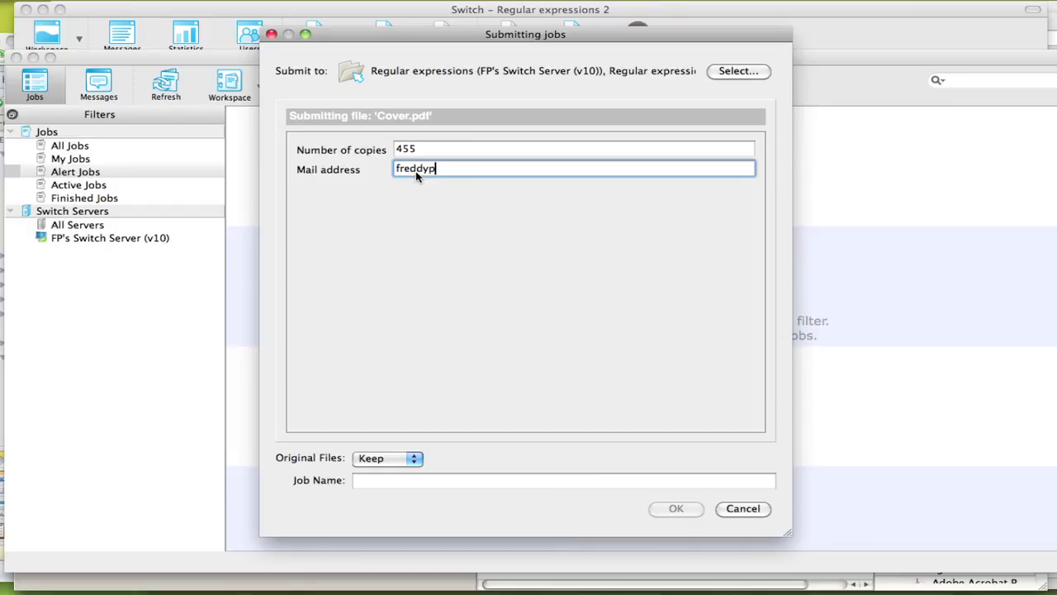
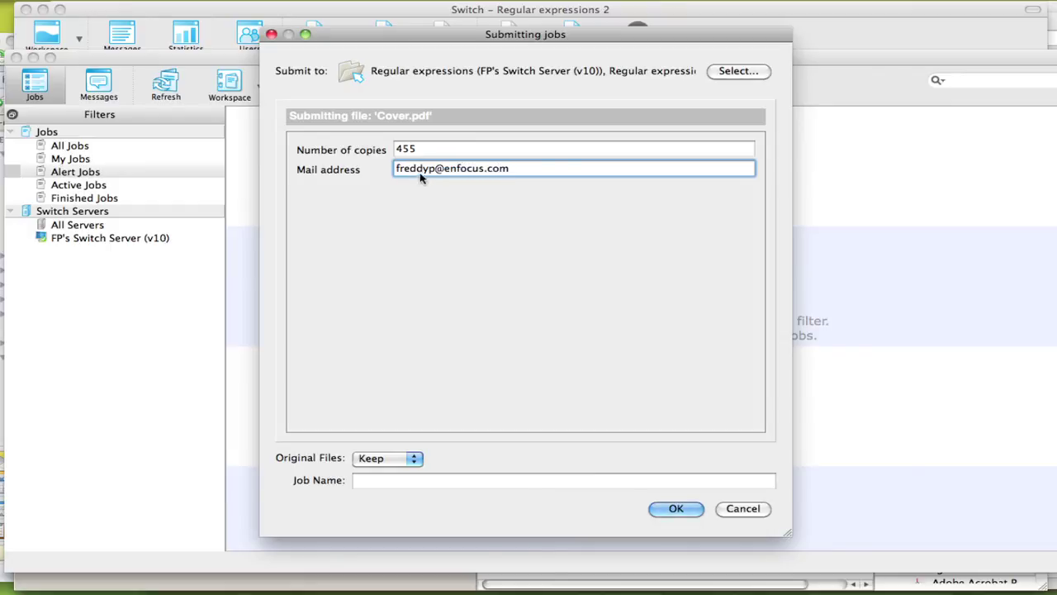